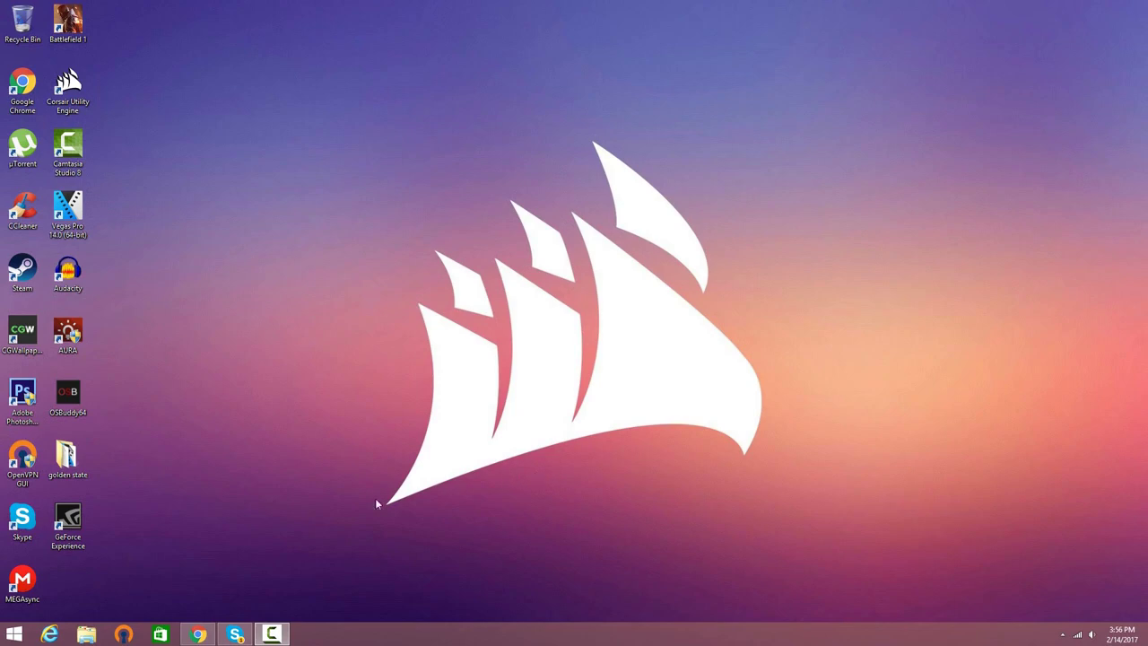
Step: Follow the crohasit Watch Dogs 2 article's red DOWNLOAD button to the MEGA file page in a new tab
left_click(200, 634)
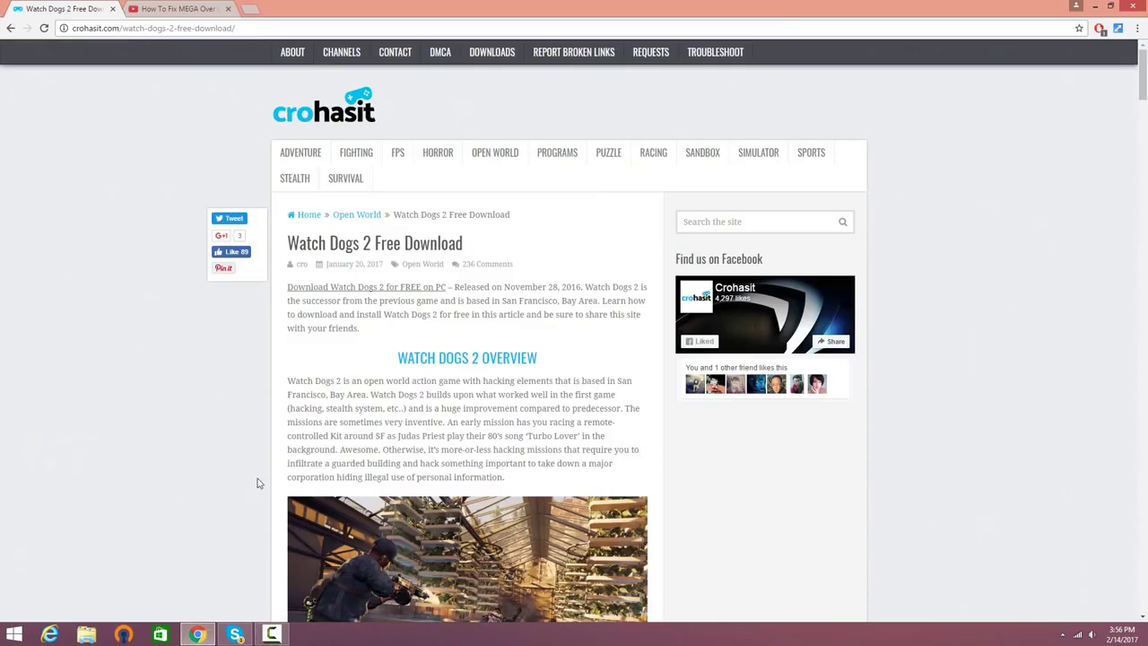
left_click(282, 24)
left_click(257, 26)
scroll(465, 310, "down", 13)
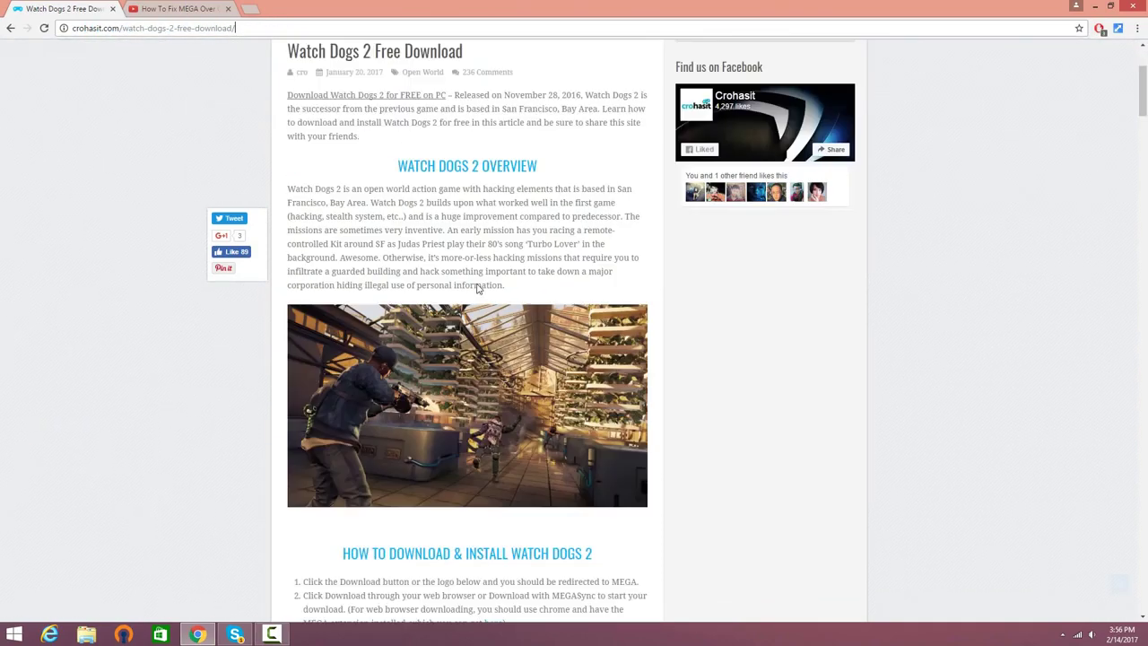
scroll(465, 309, "down", 3)
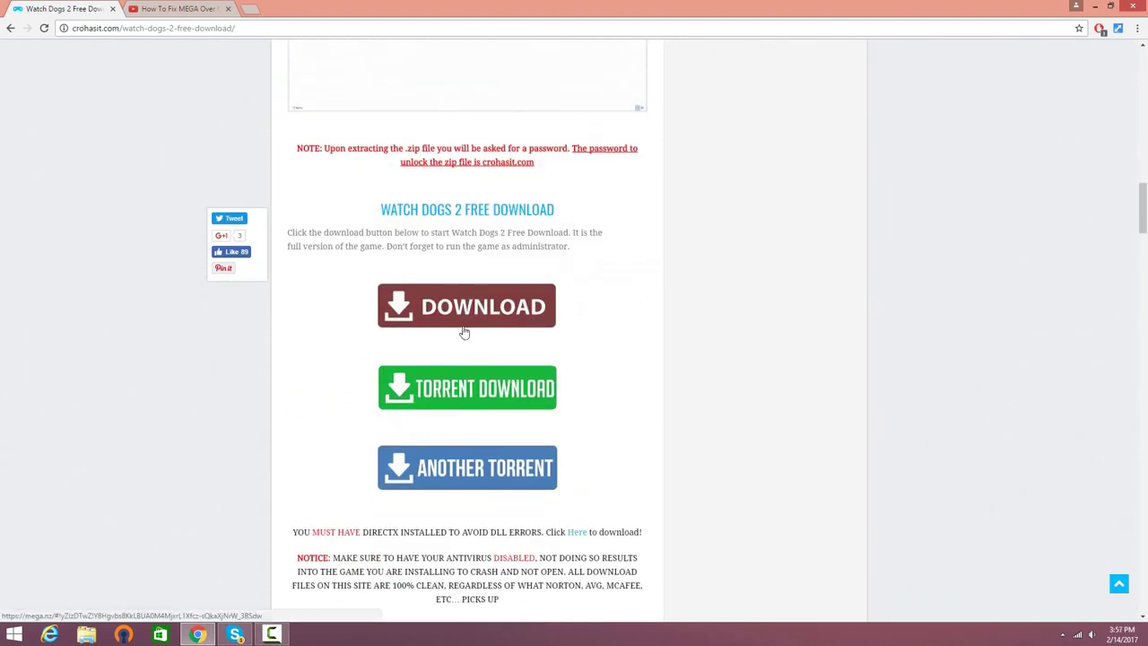
left_click(498, 305)
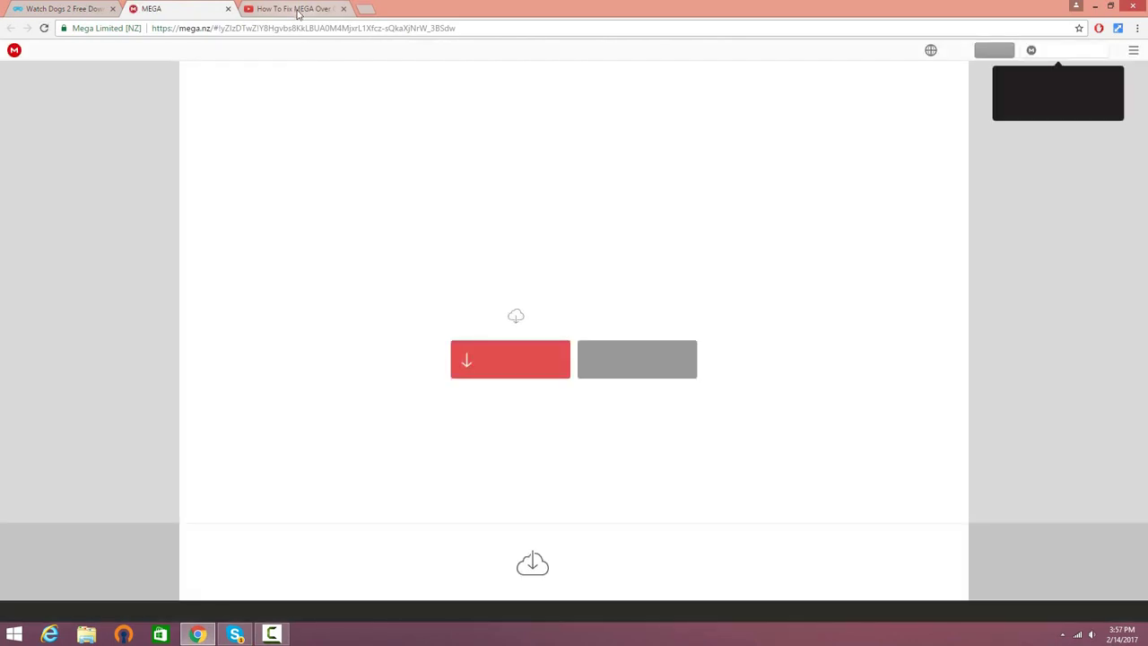
Step: Download the IDM installer from the YouTube video's bit.ly link
left_click(298, 12)
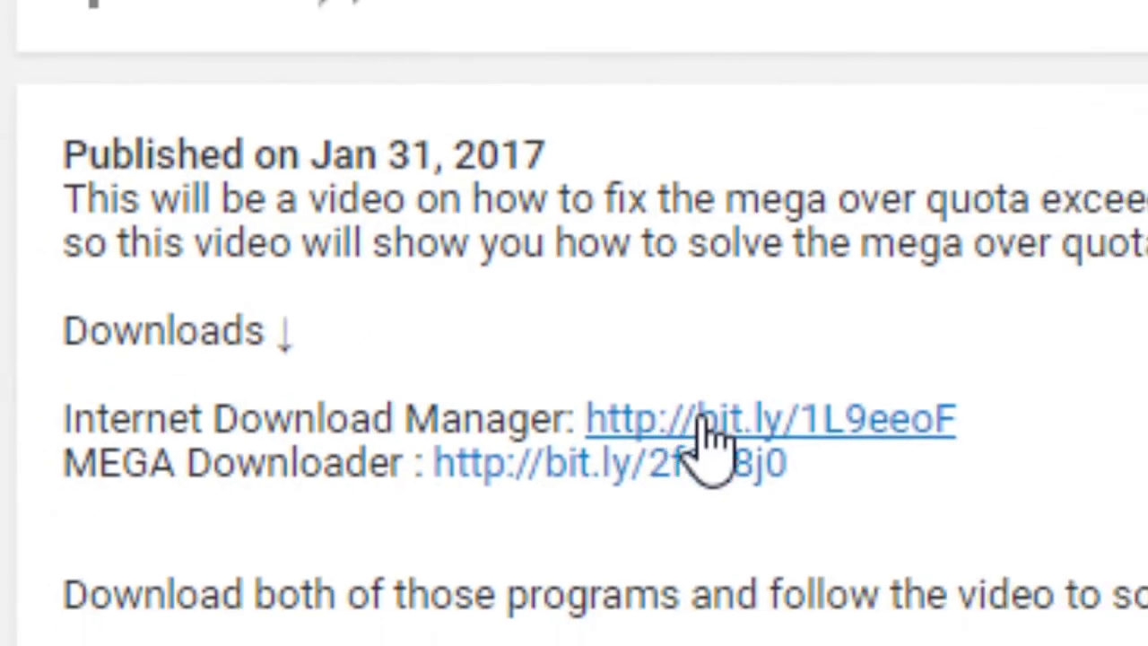
left_click(709, 437)
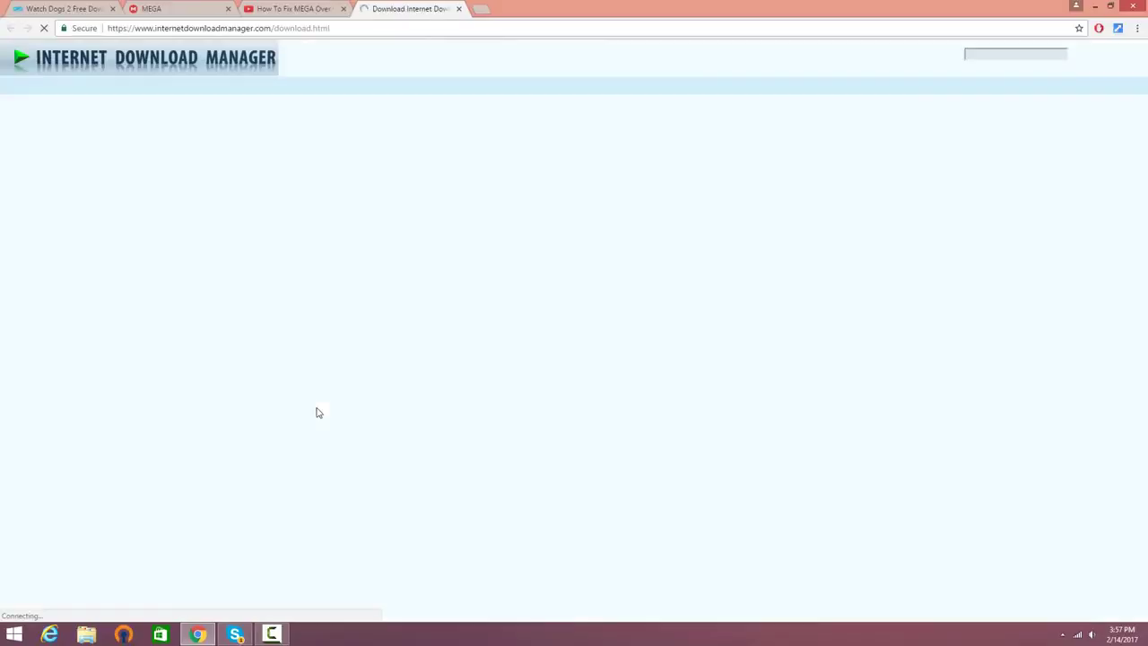
left_click(114, 145)
Step: Download MegaDownloader from the video's link, then run idman627build5.exe
left_click(459, 9)
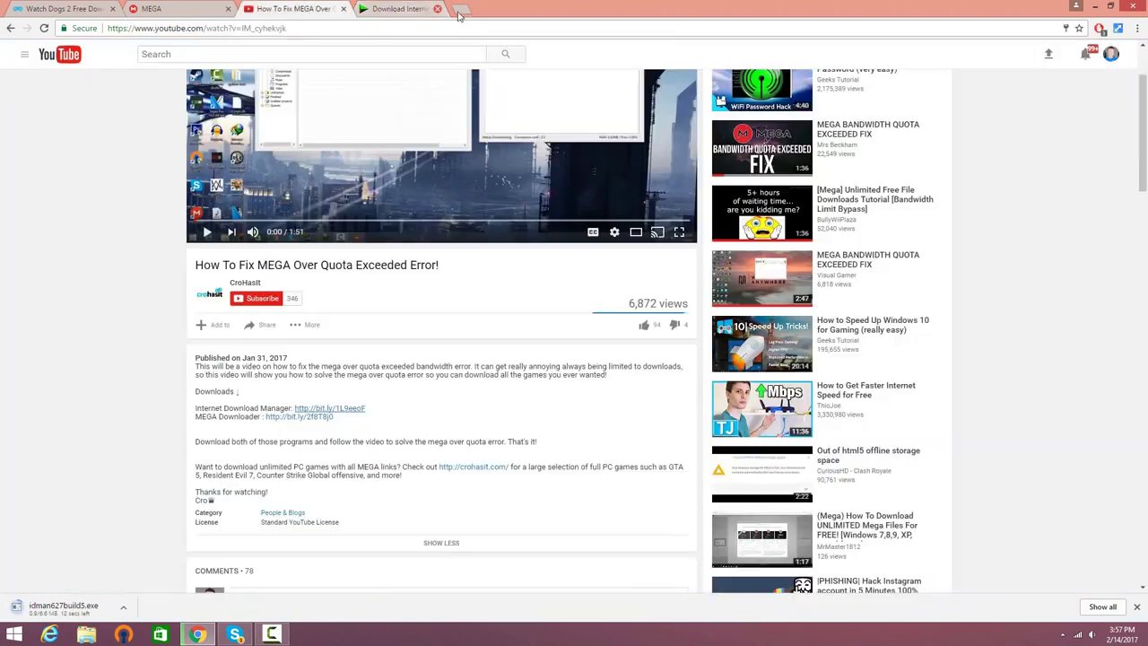
left_click(296, 418)
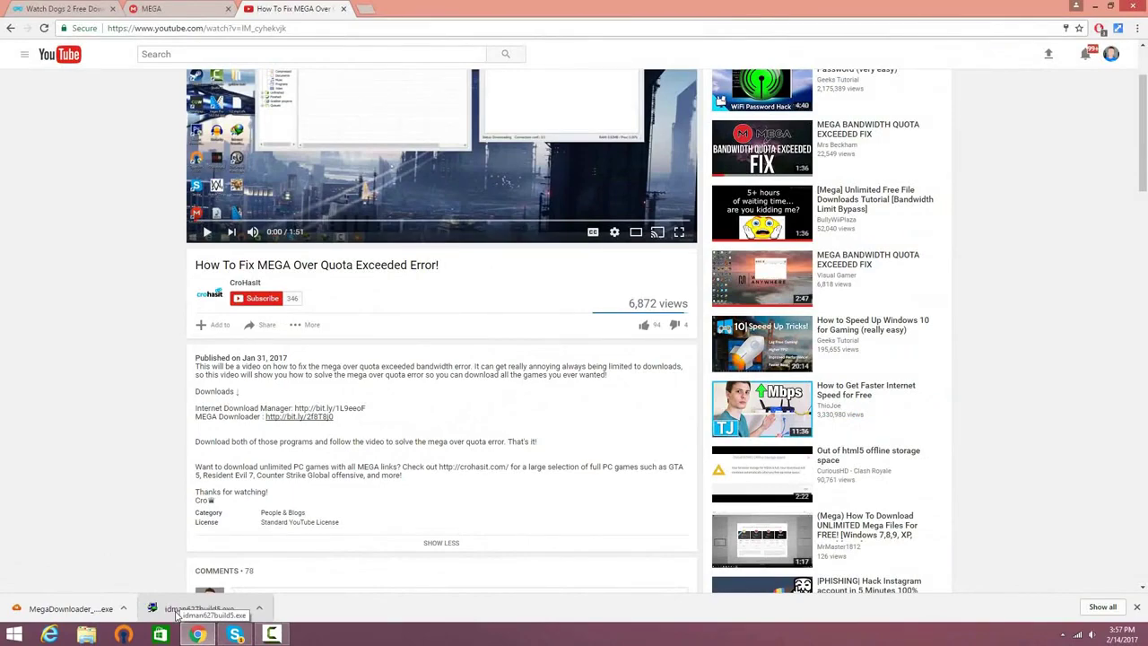
left_click(189, 609)
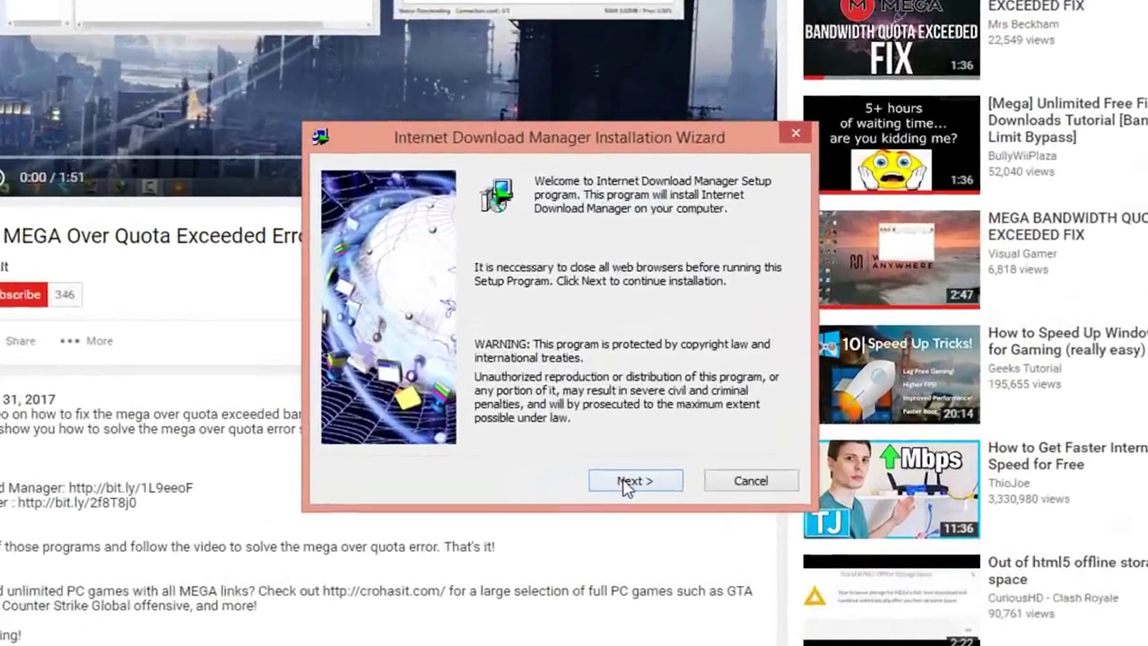
Step: Accept the license, keep the default location, install IDM and finish the wizard
left_click(610, 402)
left_click(619, 484)
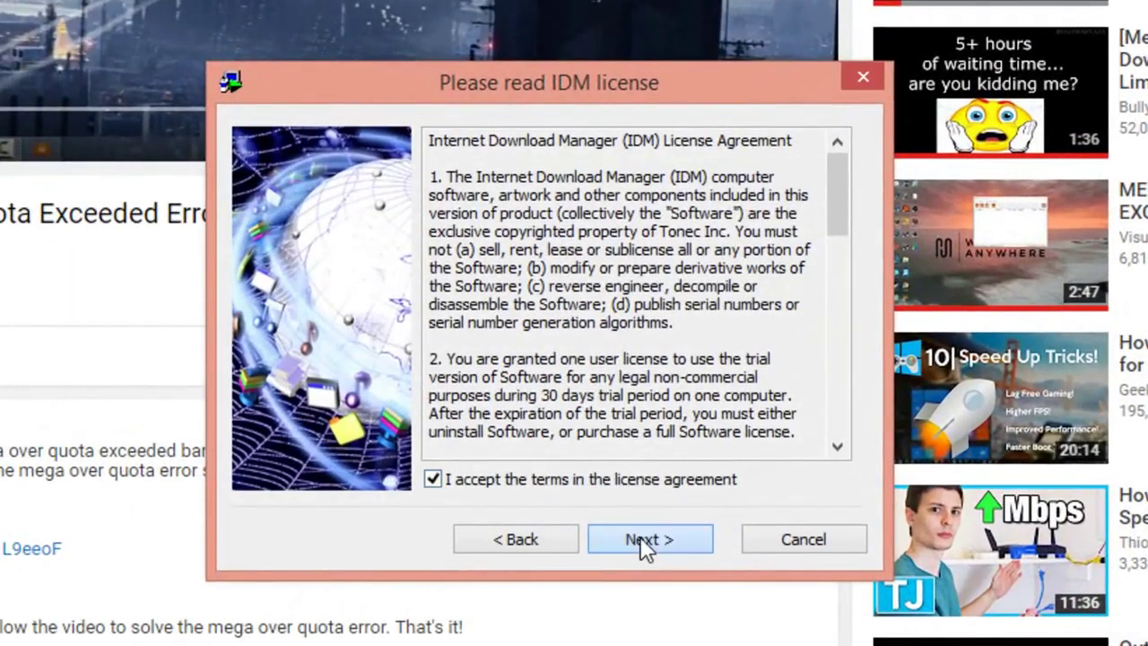
left_click(643, 538)
left_click(644, 542)
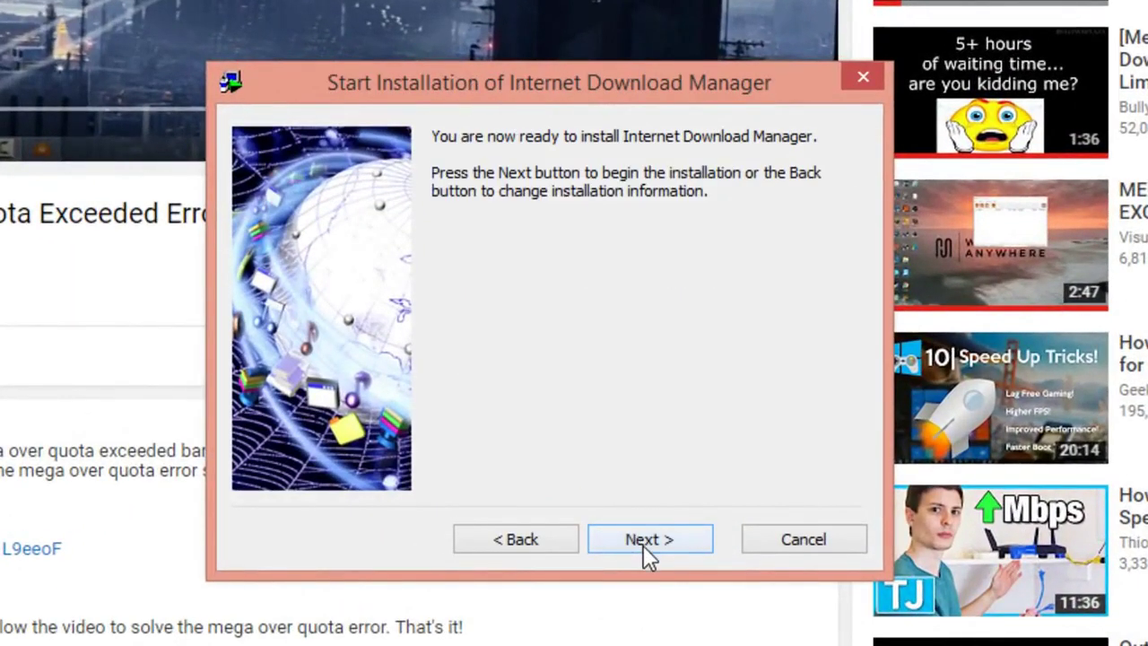
left_click(648, 543)
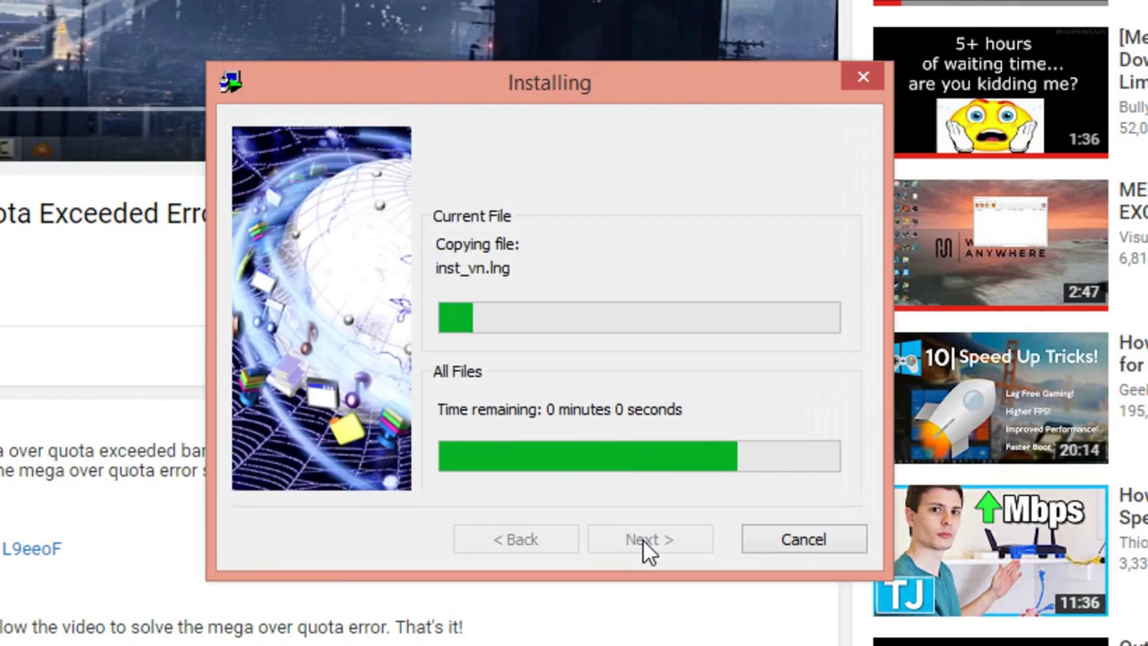
left_click(648, 543)
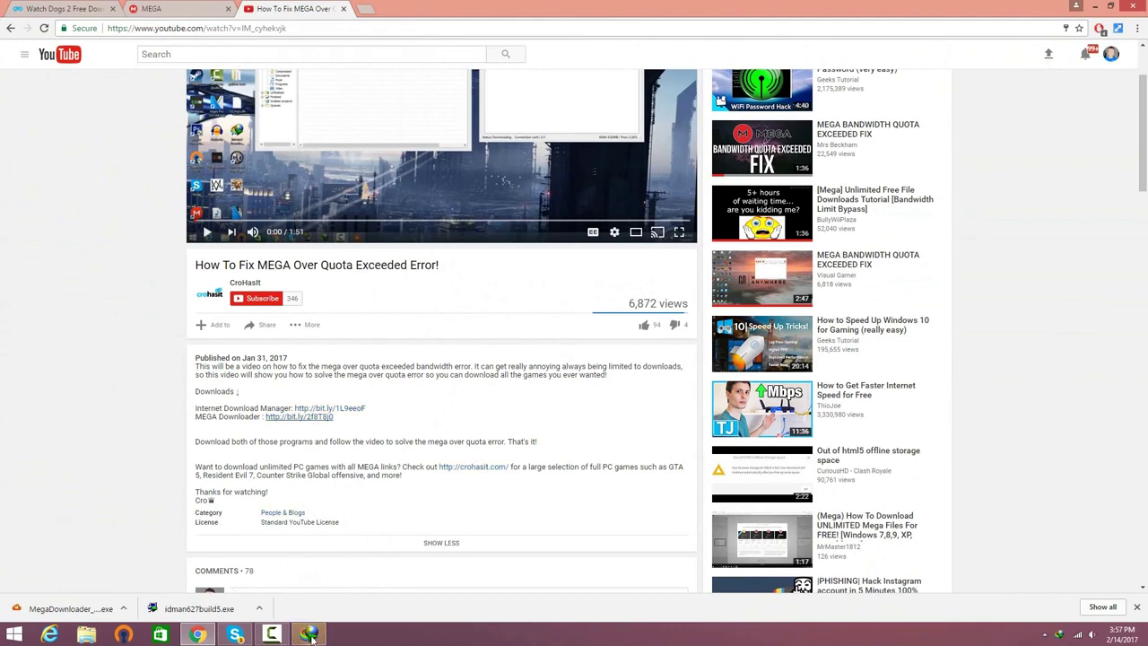
Step: Decline IDM registration, run MegaDownloader_v1.7.exe despite the warning, and return to the MEGA tab
left_click(684, 343)
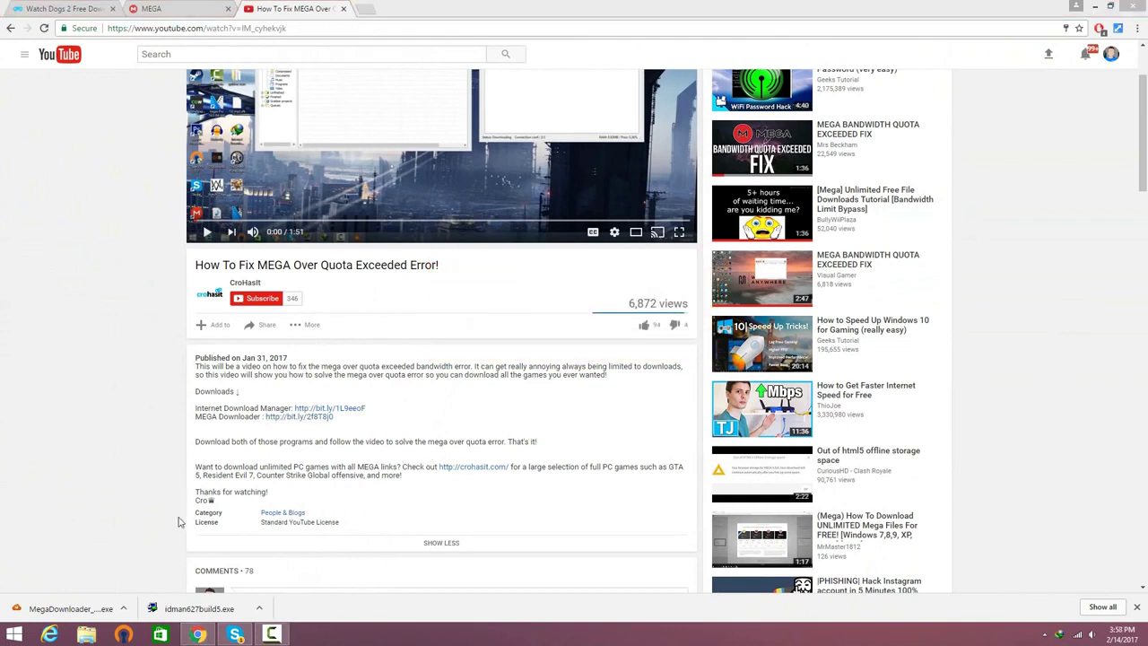
left_click(63, 609)
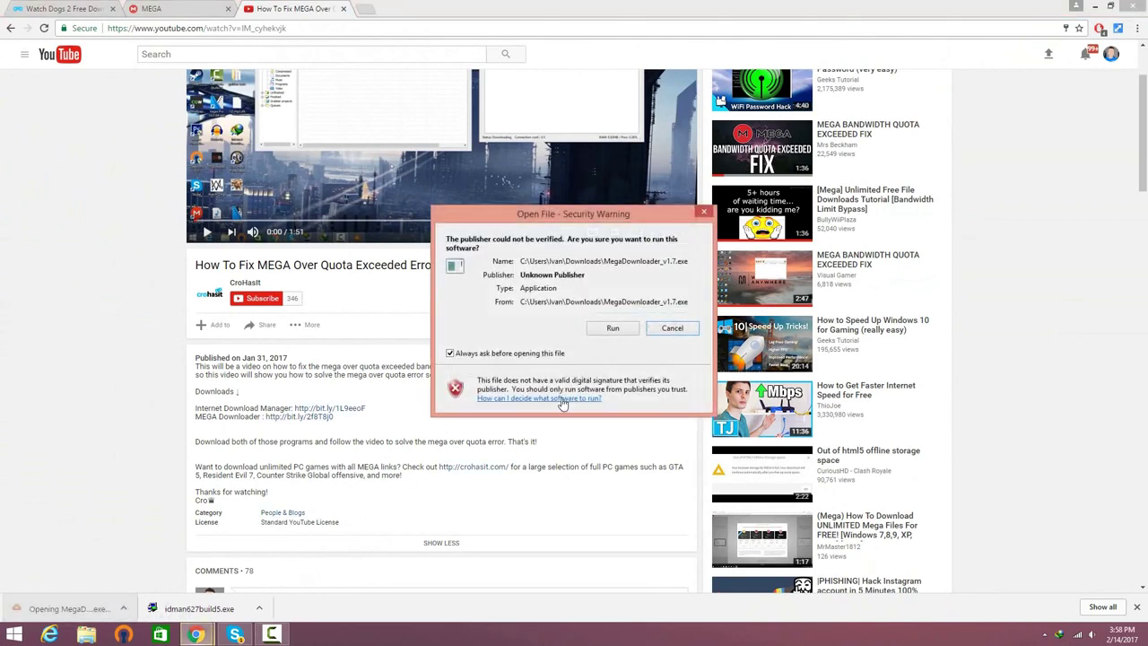
left_click(613, 328)
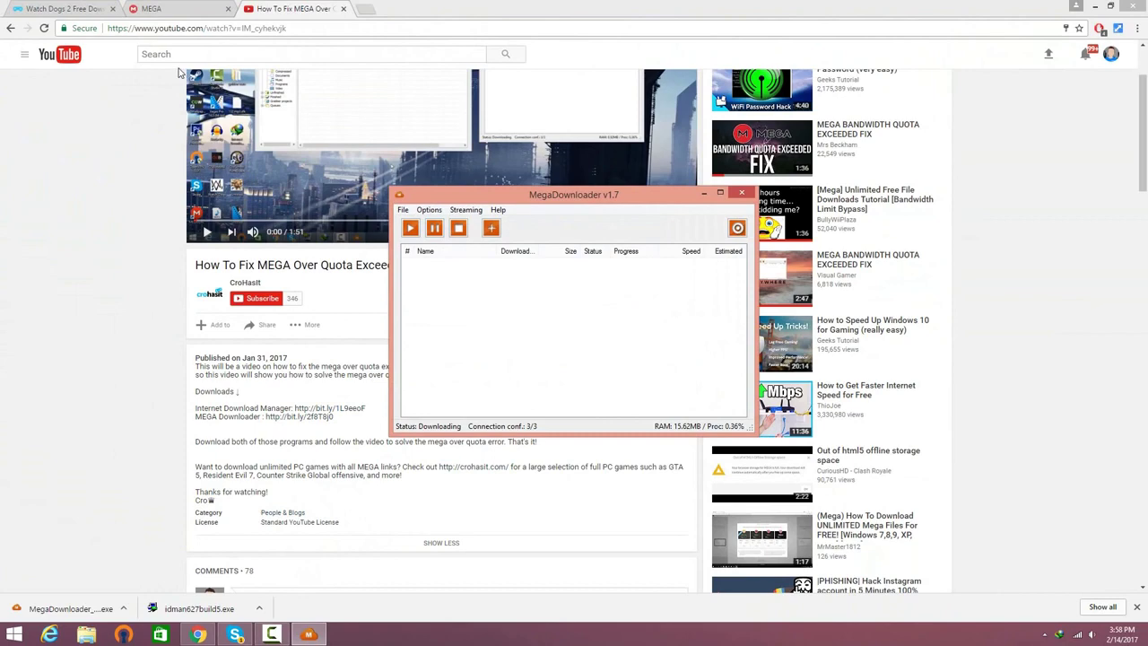
left_click(157, 9)
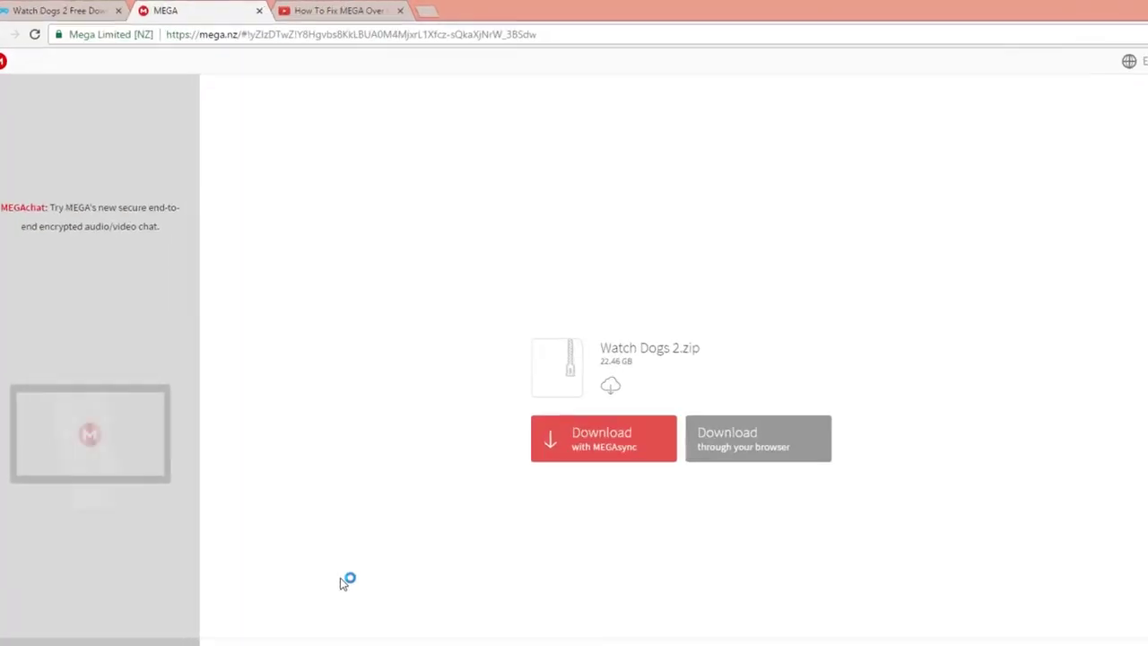
Step: Copy the Watch Dogs 2 MEGA URL from Chrome's address bar
left_click(465, 34)
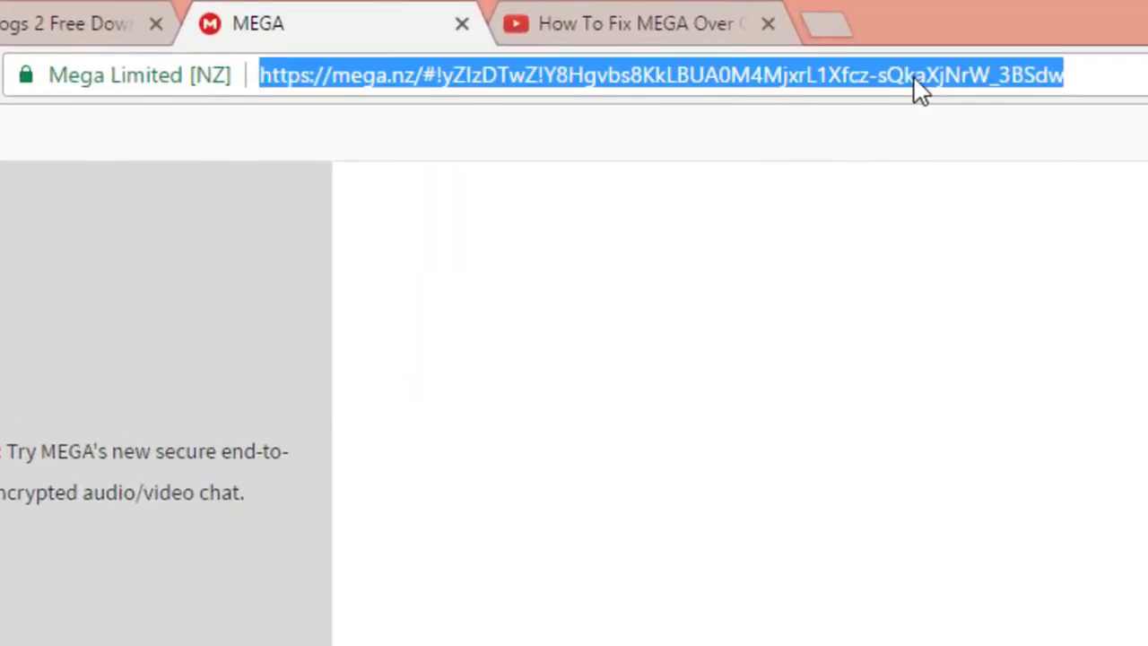
right_click(814, 89)
left_click(886, 198)
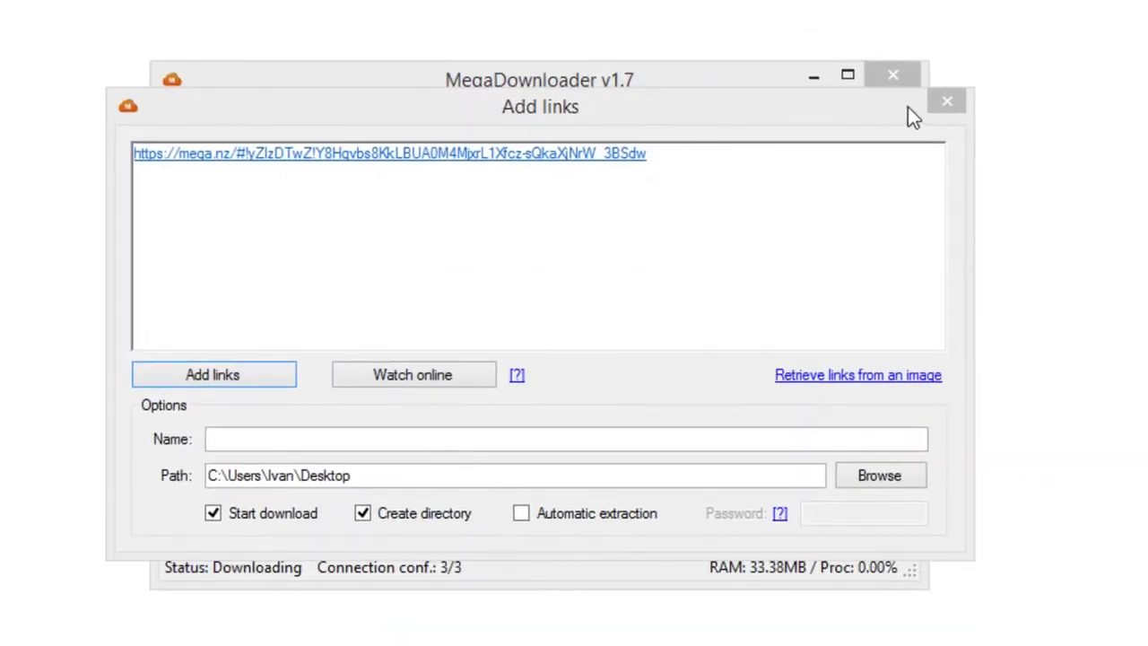
Step: Paste the MEGA link into MegaDownloader's Watch online window and select the generated localhost streaming URL
left_click(923, 106)
left_click(947, 104)
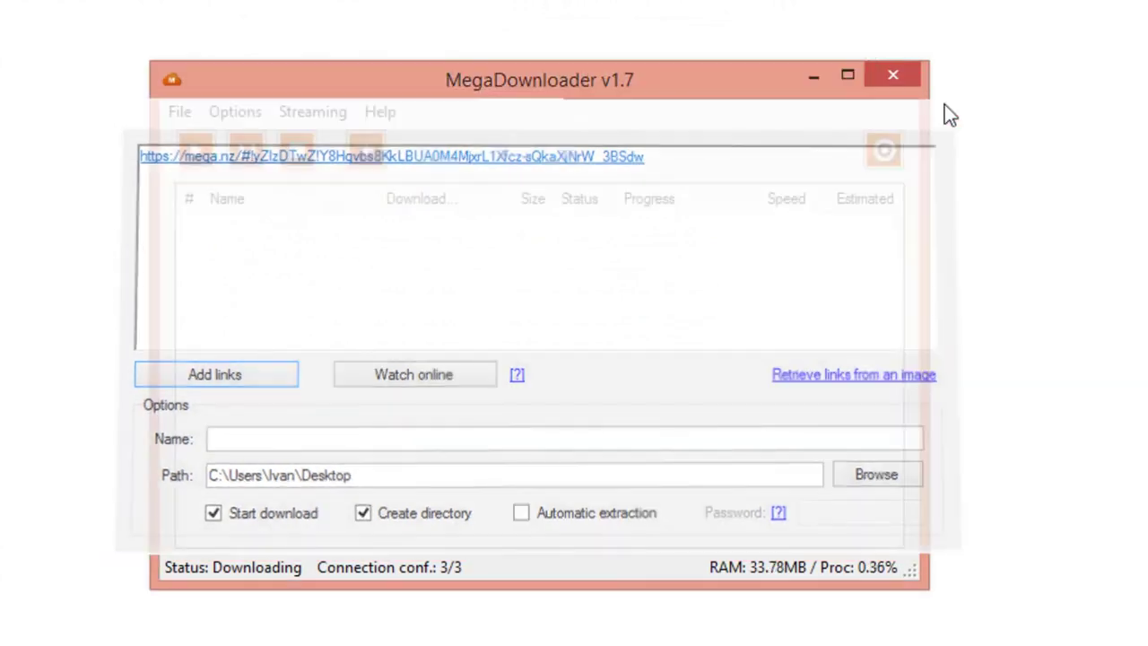
left_click(305, 115)
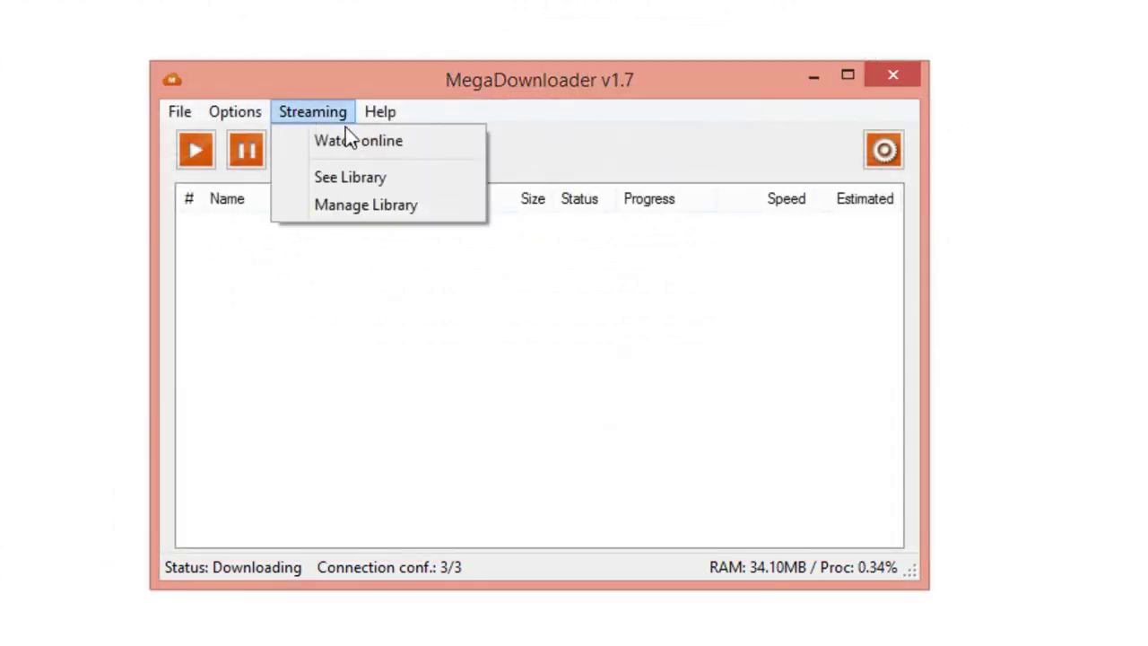
left_click(362, 144)
key("ctrl+v")
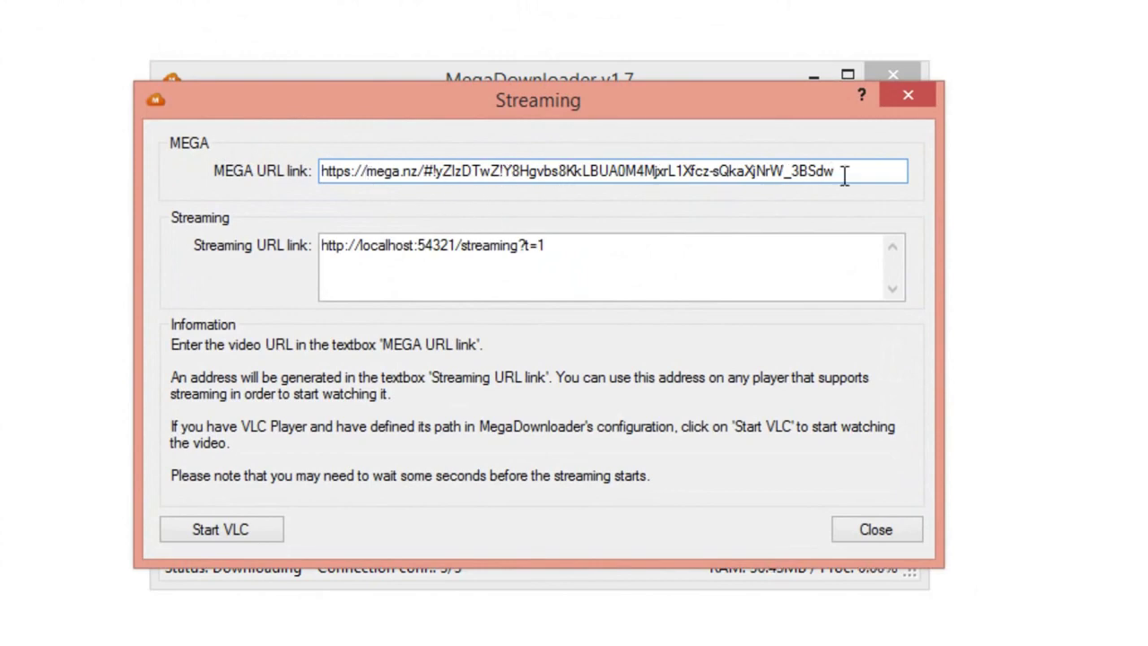
left_click_drag(572, 244, 314, 254)
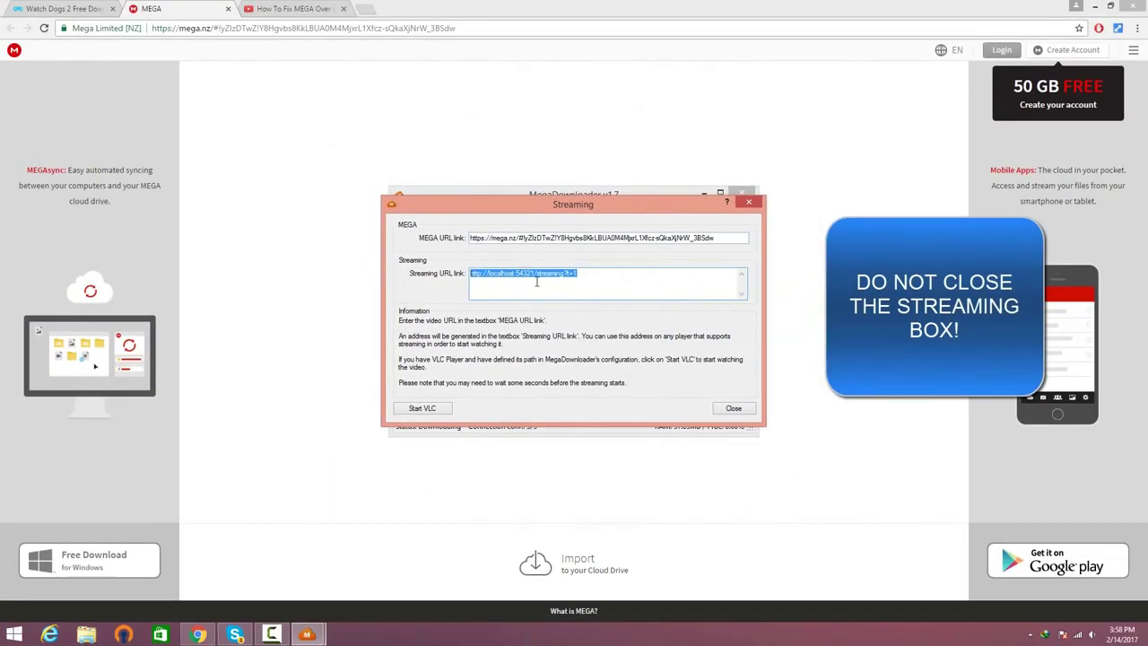
Step: Launch IDM, add the pre-filled localhost:54321 streaming URL, and start downloading Watch Dogs 2.zip
double_click(1046, 634)
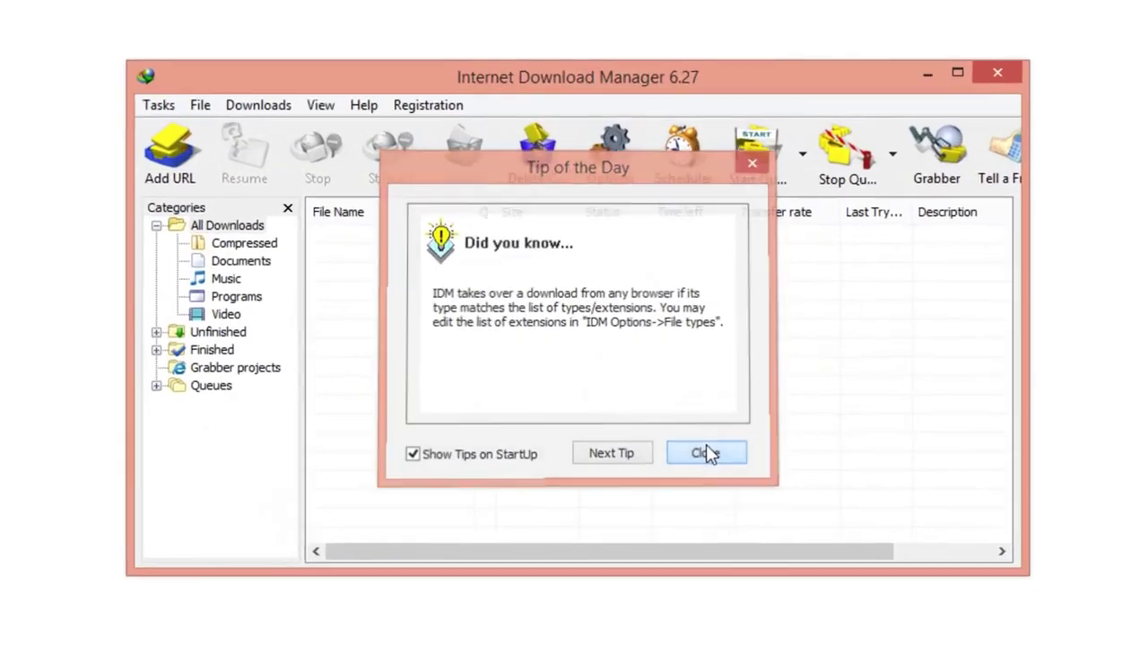
left_click(665, 408)
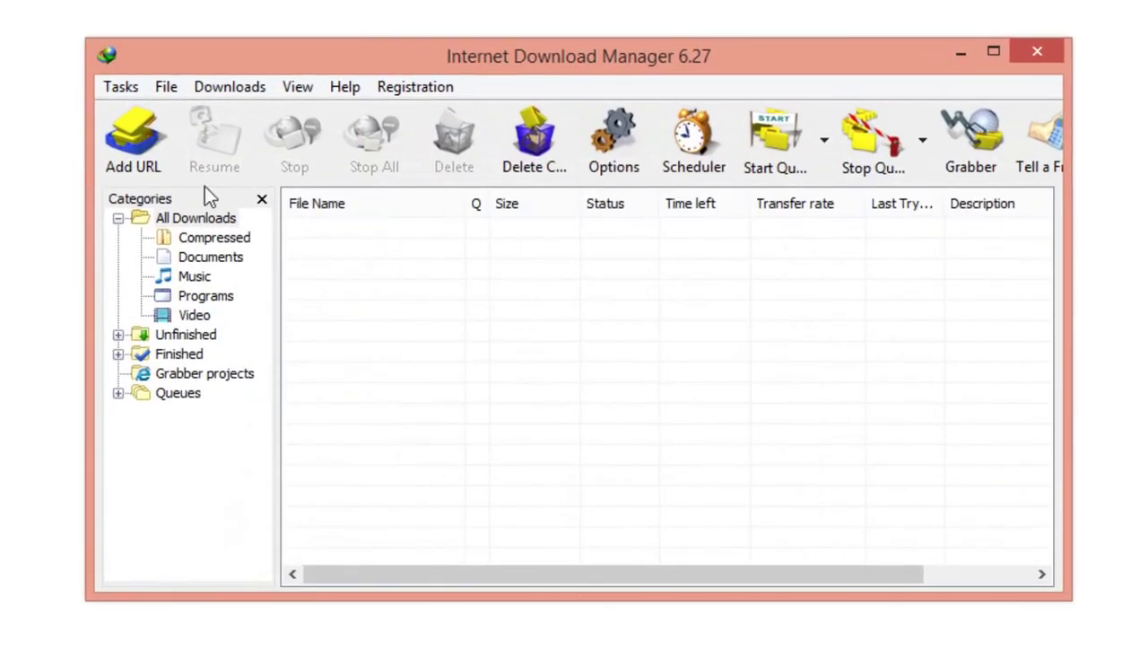
left_click(295, 203)
key("End")
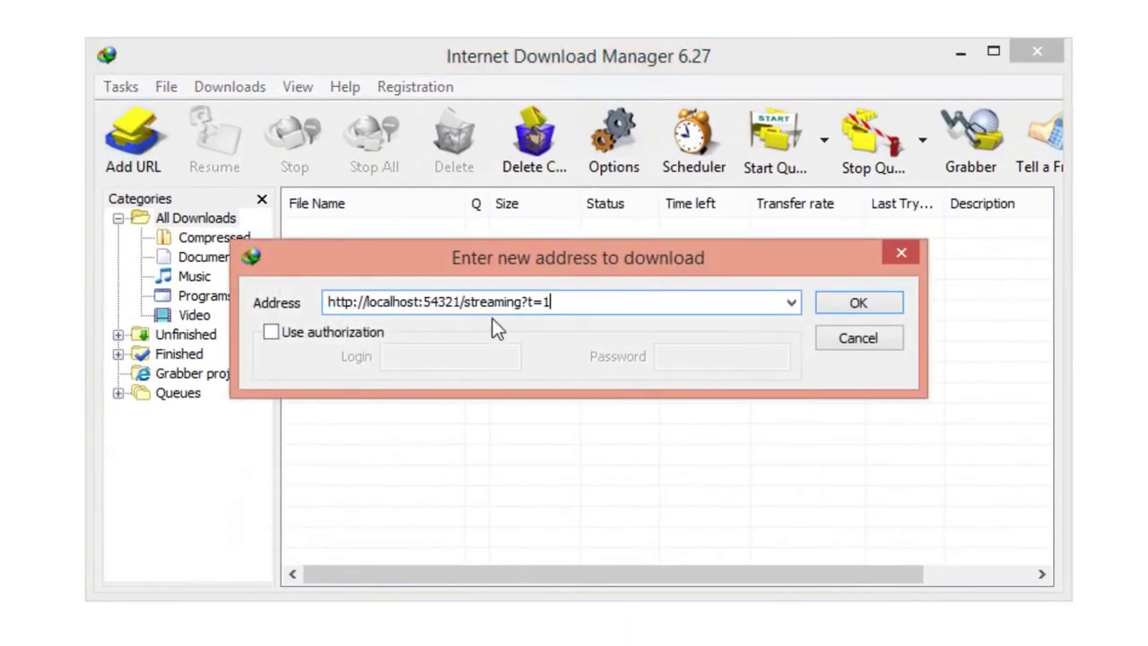
left_click(858, 304)
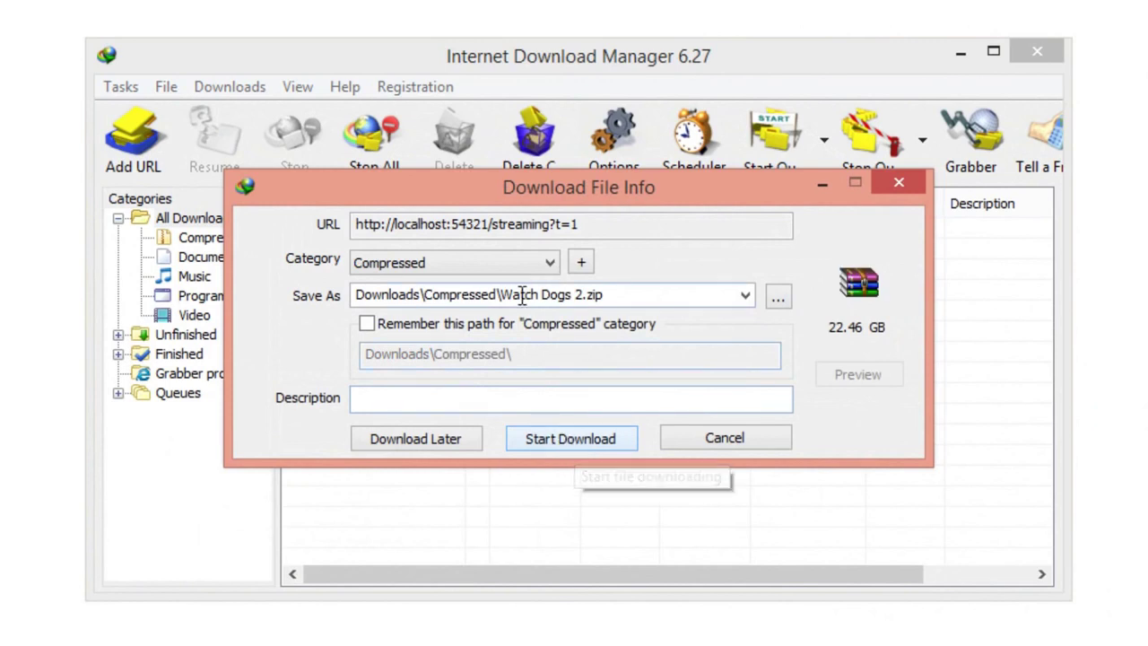
left_click(575, 445)
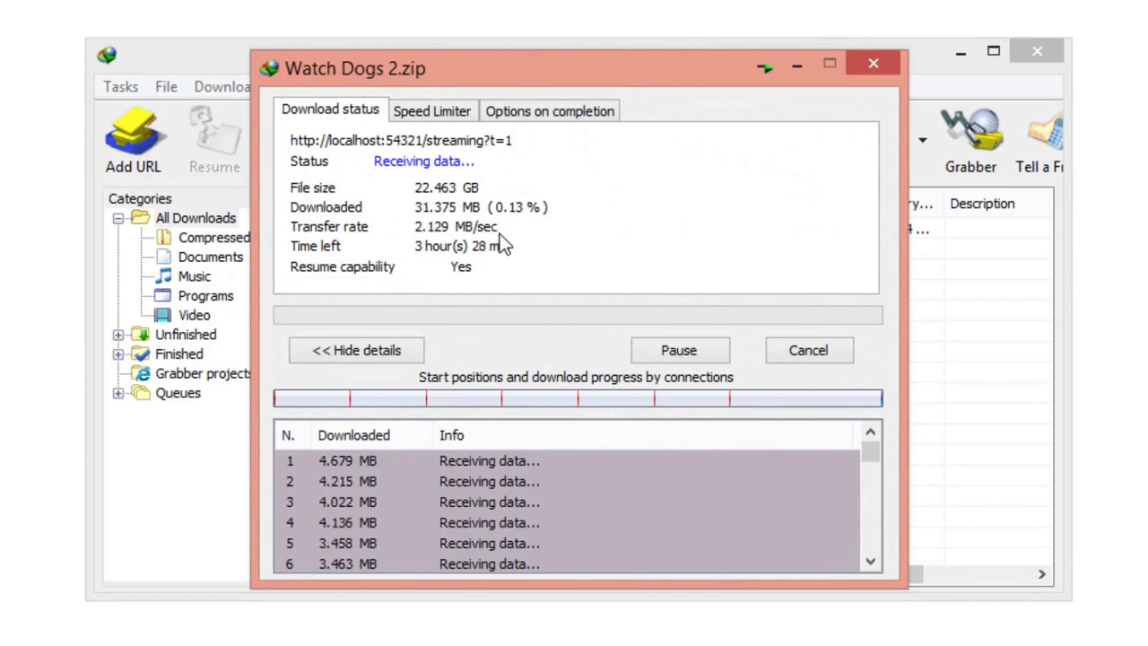
Step: In IDM's Connection options, choose the High speed connection type and 16 default max connections
left_click(202, 58)
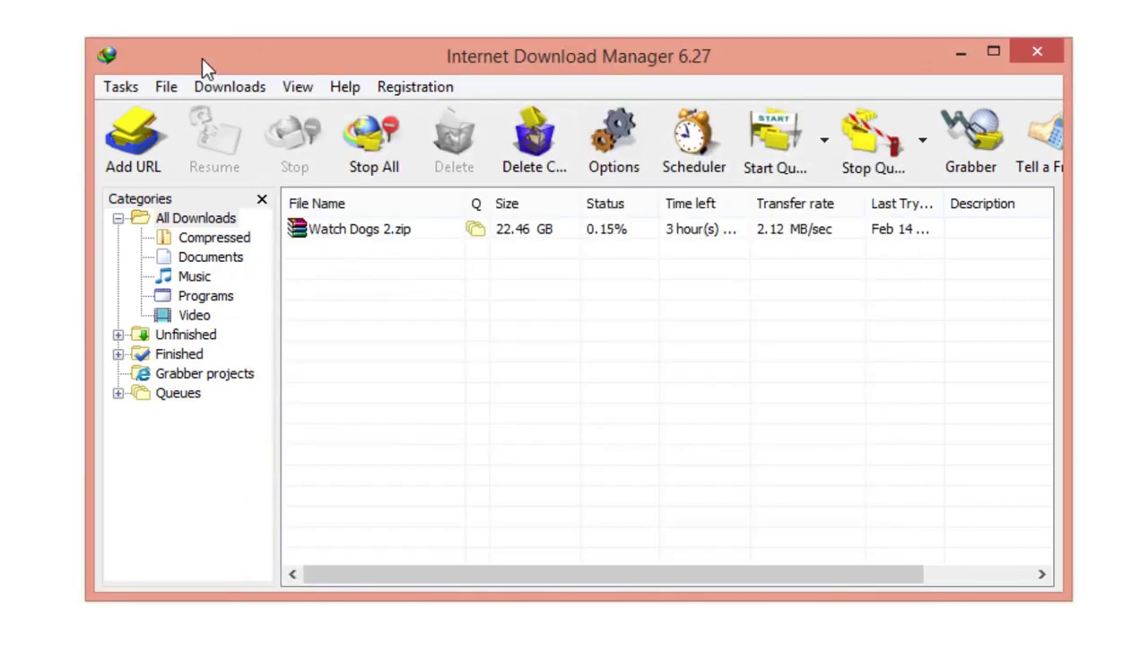
left_click(619, 153)
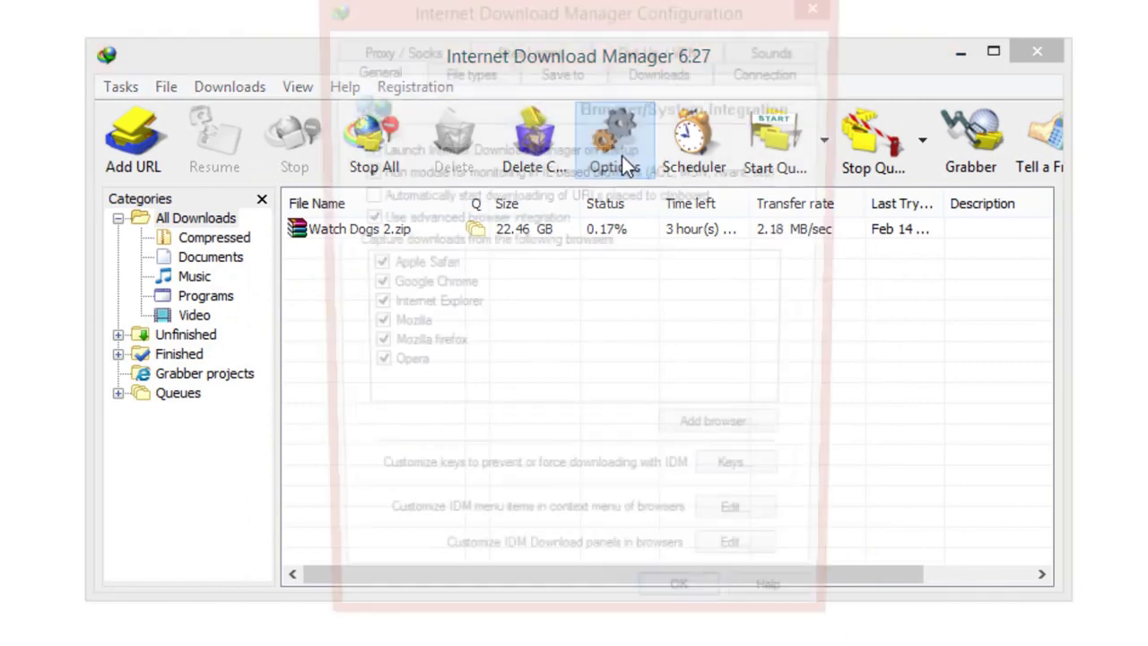
left_click(754, 75)
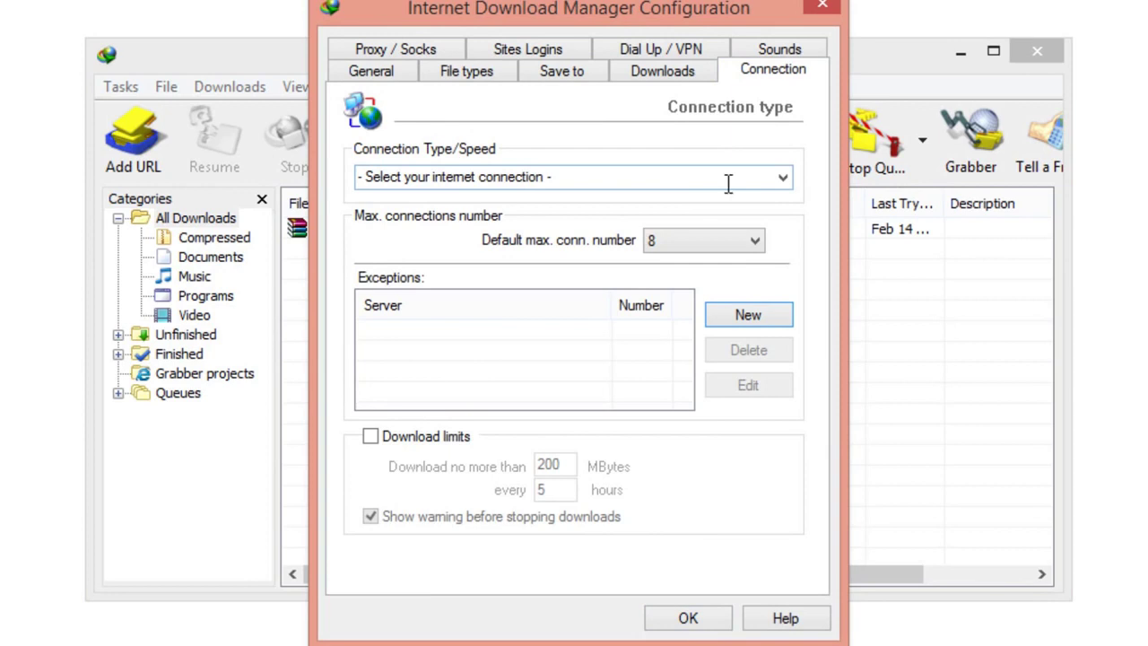
left_click(782, 177)
left_click(745, 244)
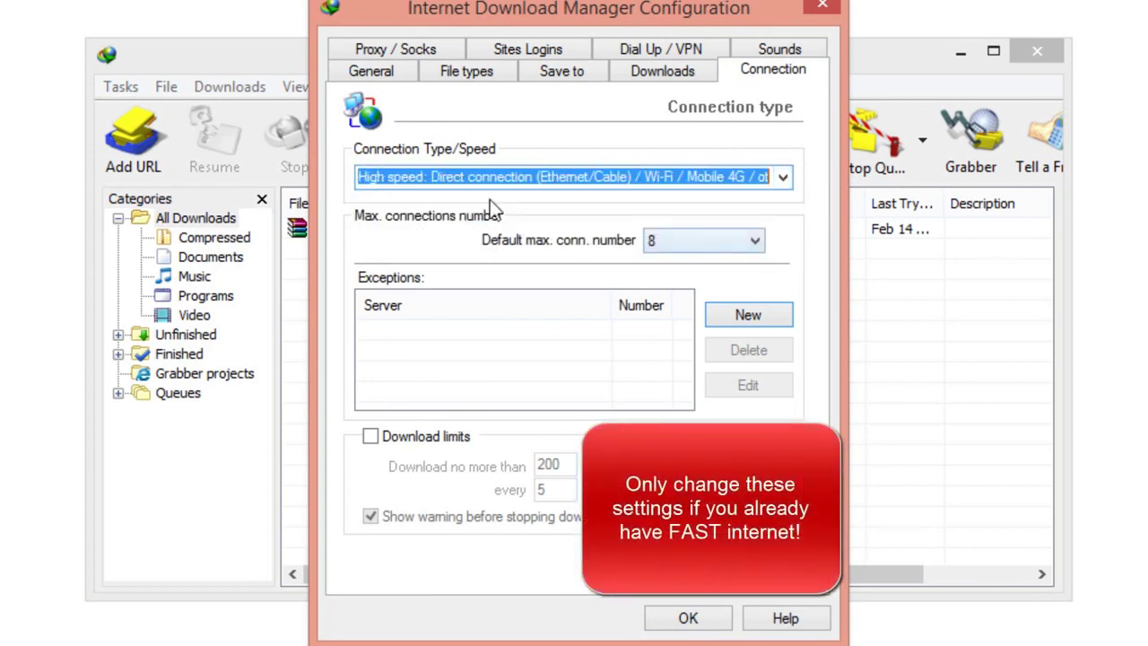
left_click(701, 238)
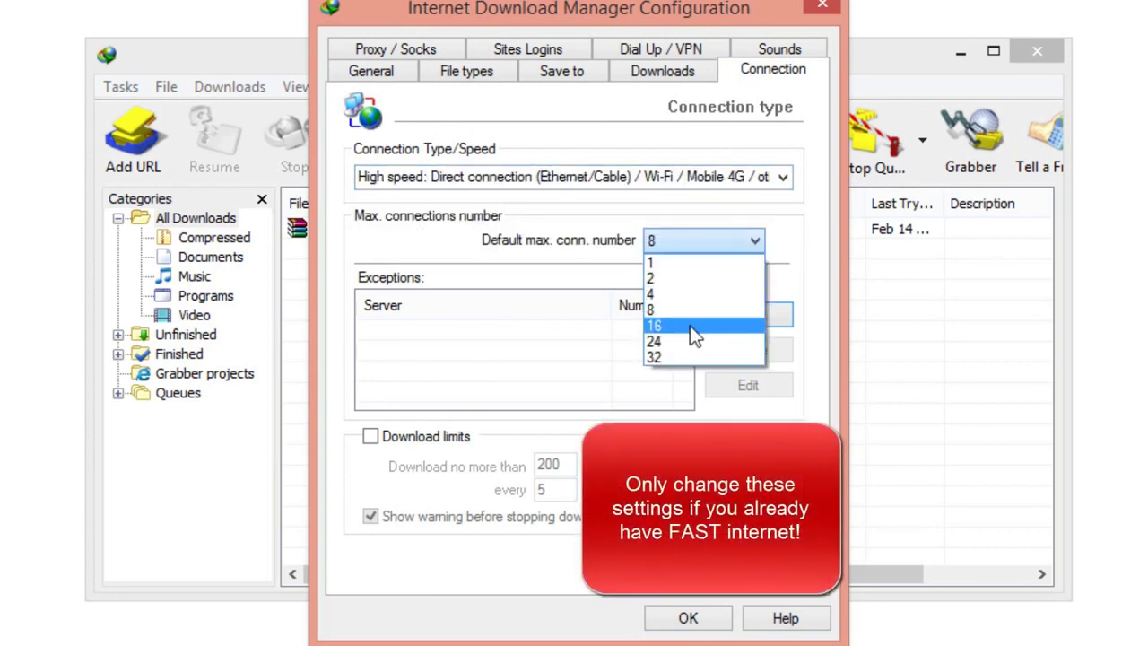
left_click(690, 326)
left_click(688, 617)
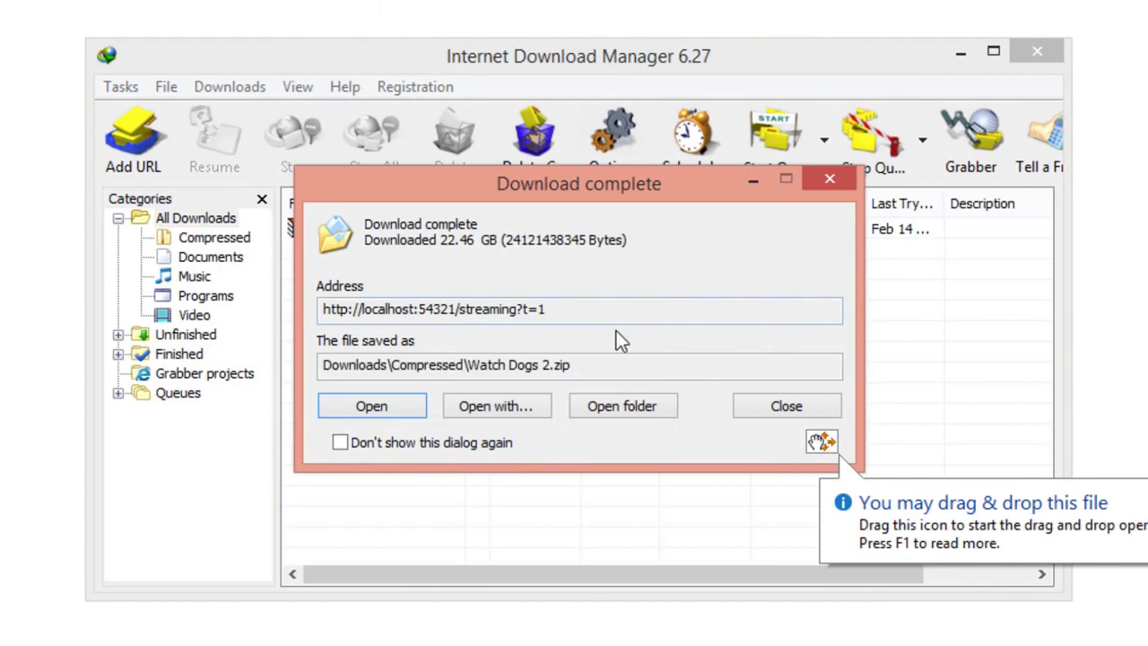
Step: Open the Compressed folder and extract the Watch Dogs 2 archive to 'Watch Dogs 2\'
left_click(622, 407)
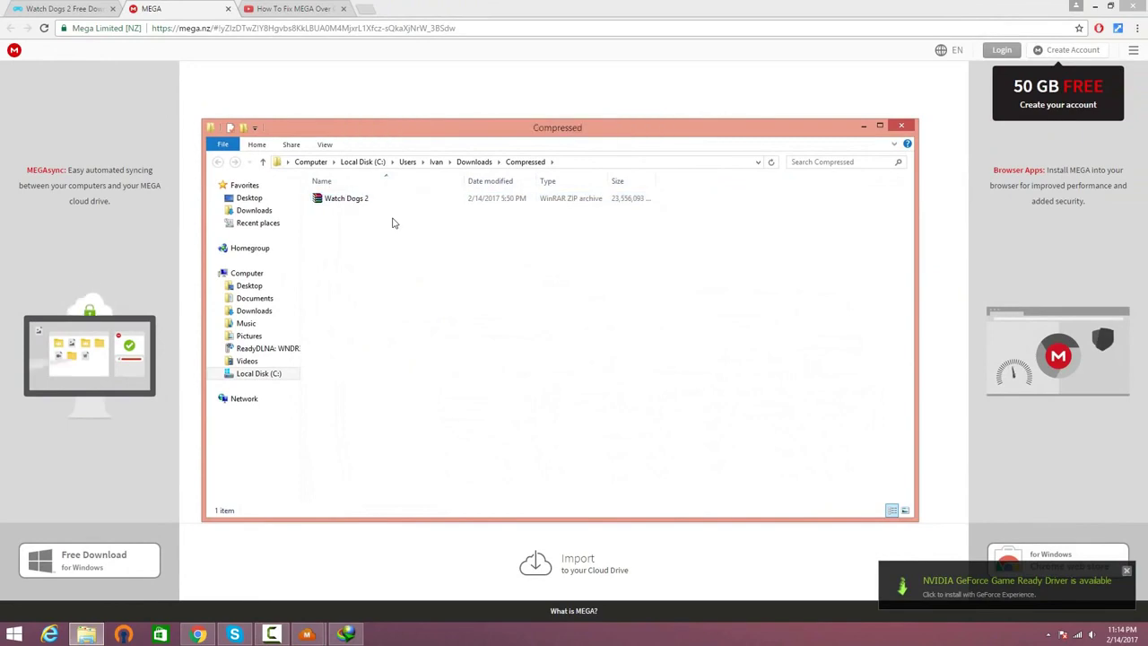
left_click(363, 202)
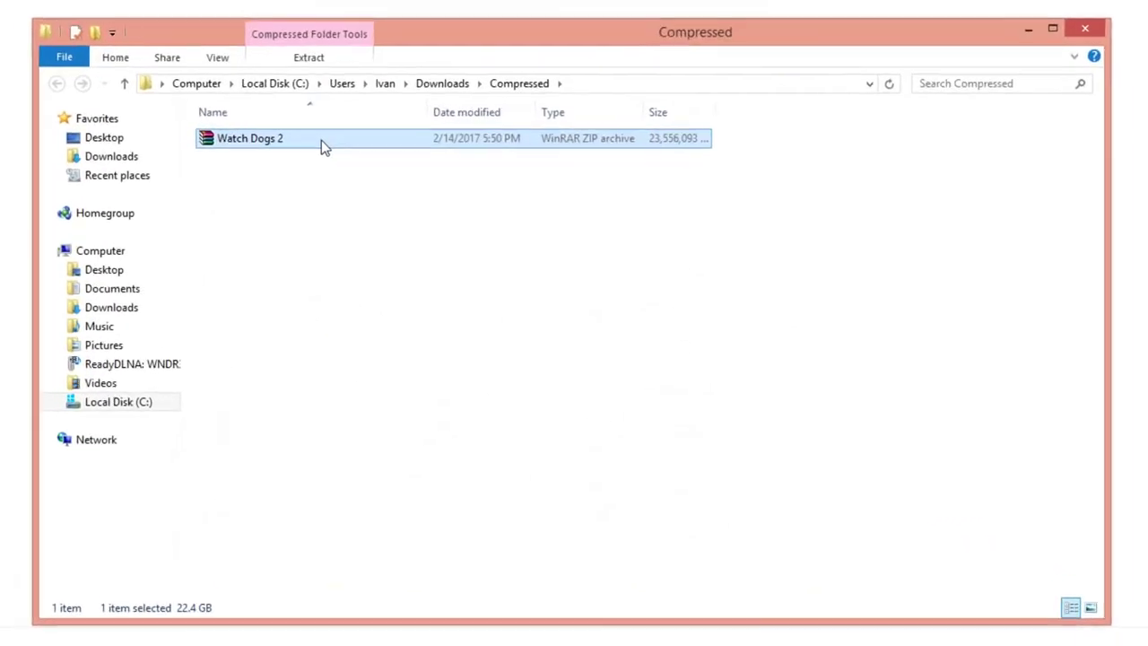
right_click(322, 140)
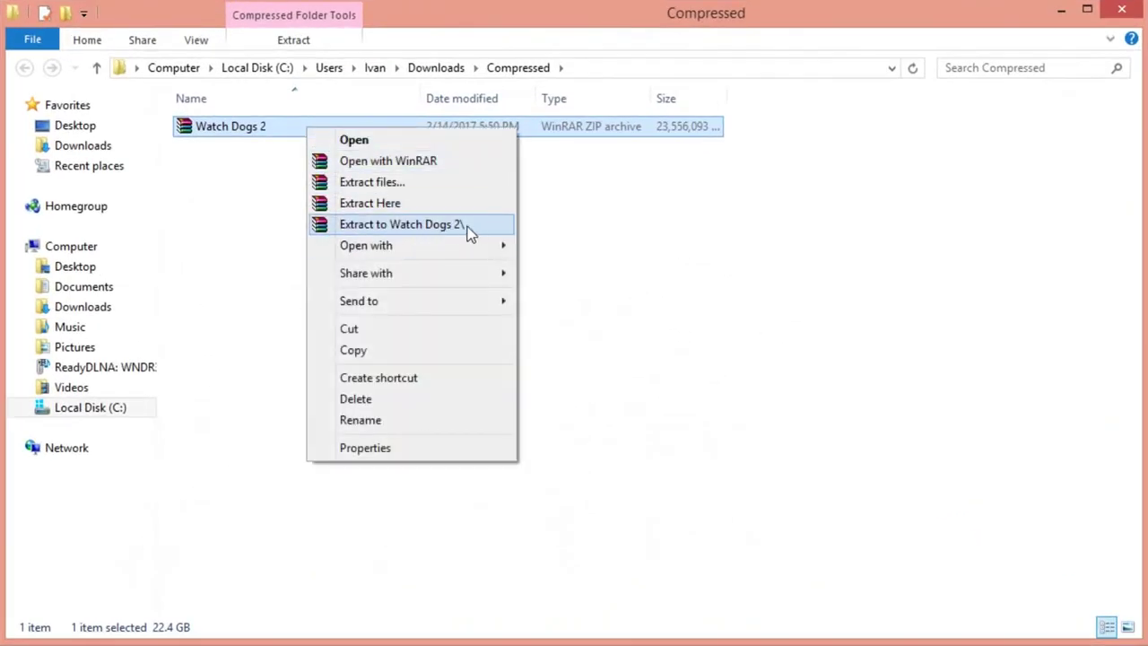
left_click(471, 226)
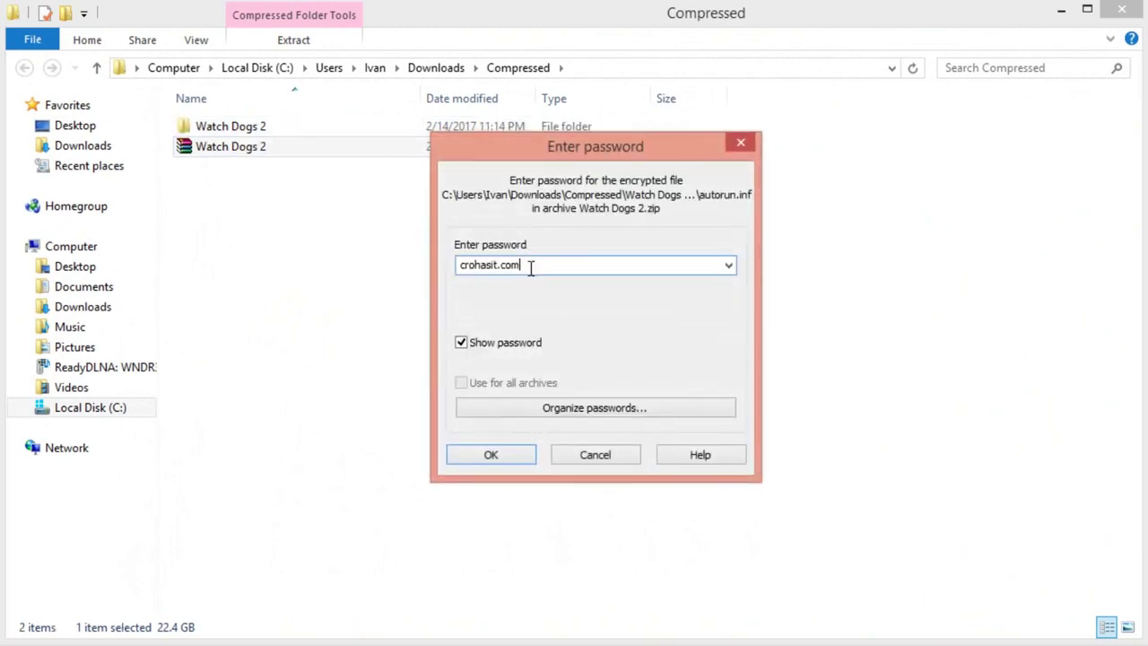
Step: Submit the typed archive password to start extracting Watch Dogs 2.zip
key("Return")
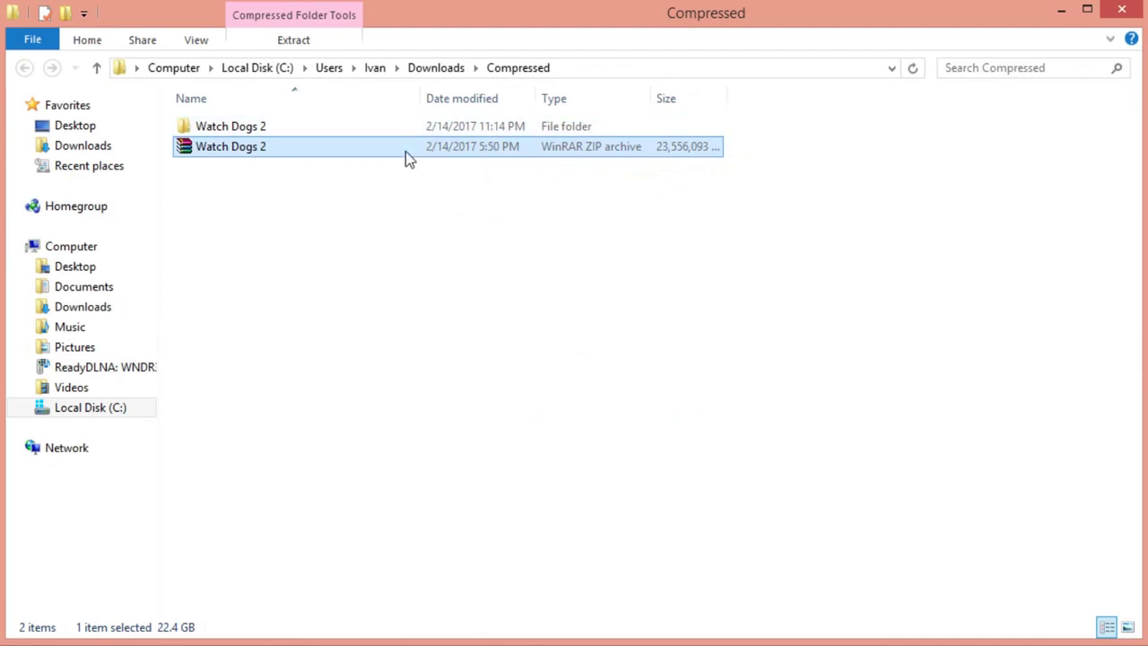
Step: Open Watch Dogs 2 > cpy-wd2 and launch the game's setup
double_click(377, 130)
double_click(311, 130)
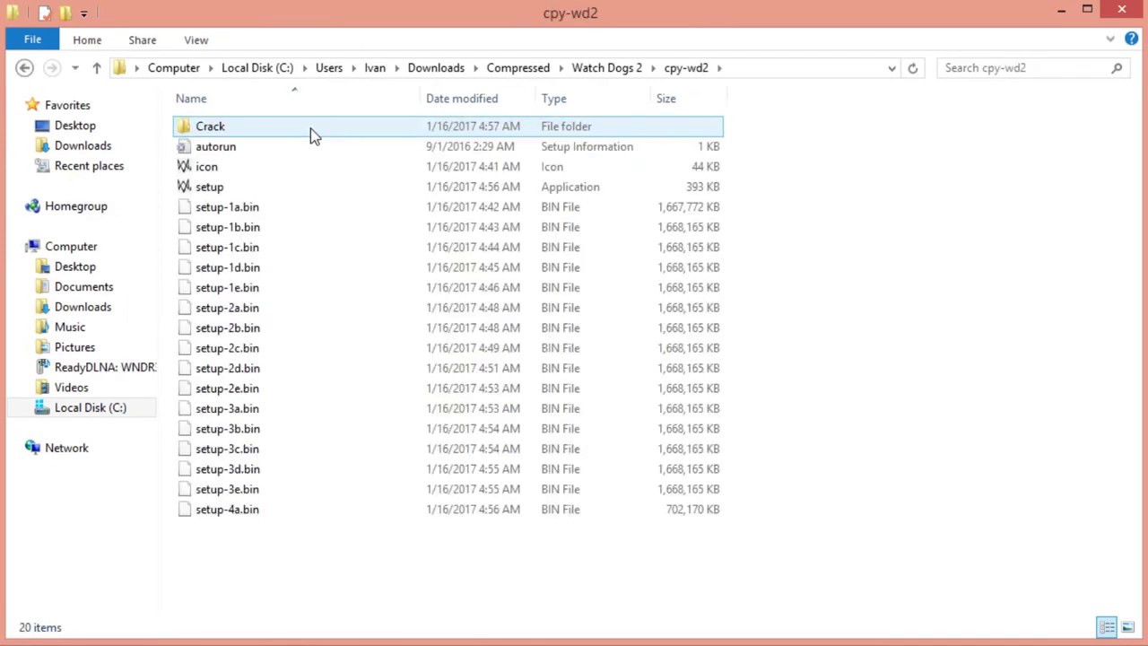
left_click(297, 189)
double_click(305, 193)
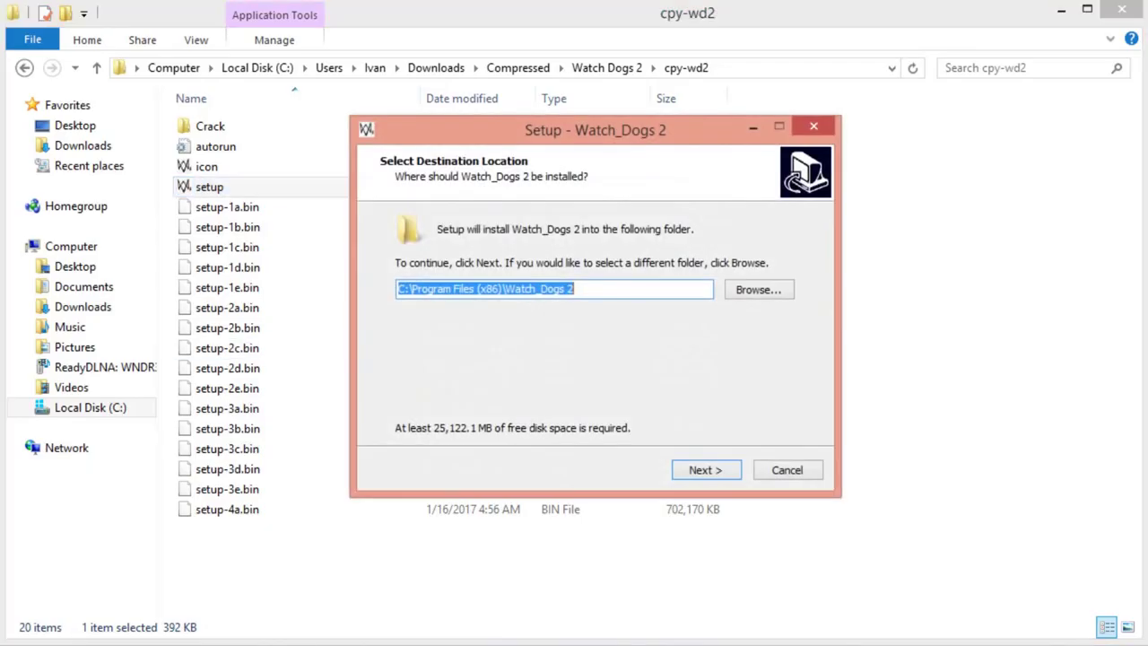
Step: Install Watch_Dogs 2 into the existing Program Files (x86) folder with both shortcuts, then finish
left_click(695, 473)
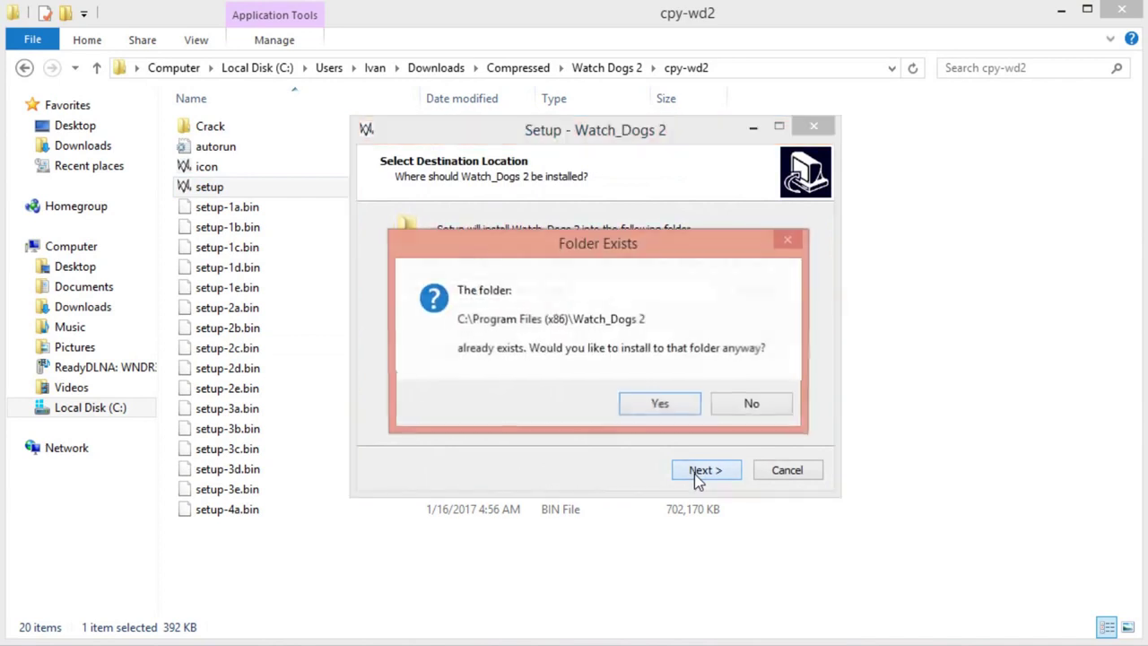
left_click(664, 405)
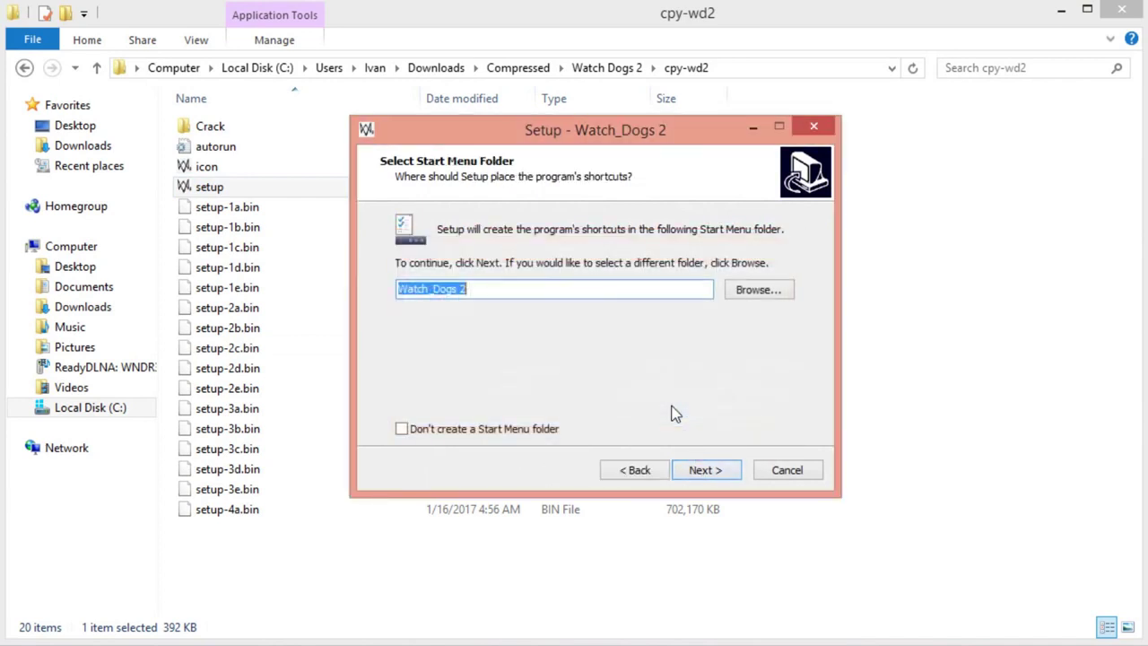
left_click(705, 472)
left_click(706, 472)
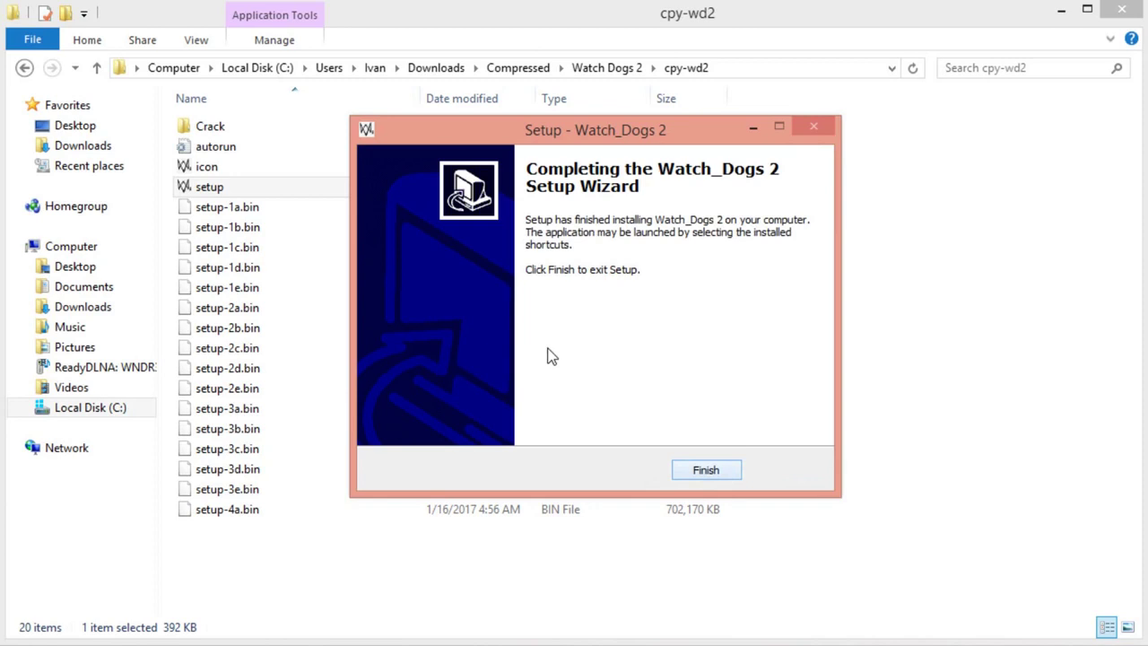
left_click(705, 469)
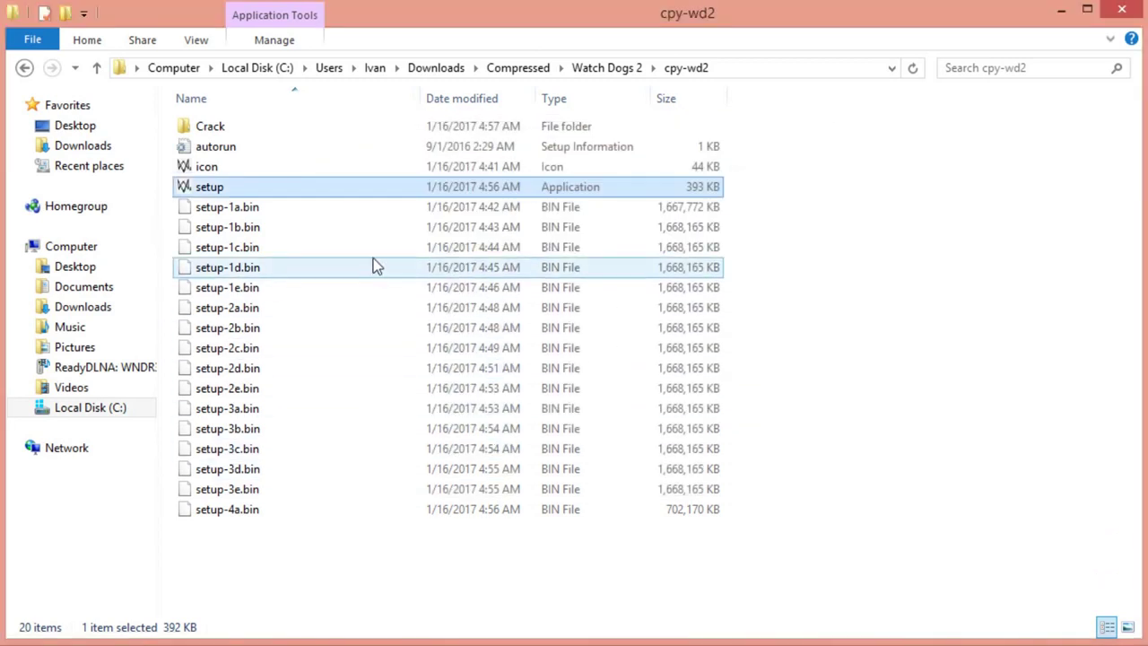
Step: Copy the three CPY crack files from the Crack folder's bin subfolder
left_click(350, 128)
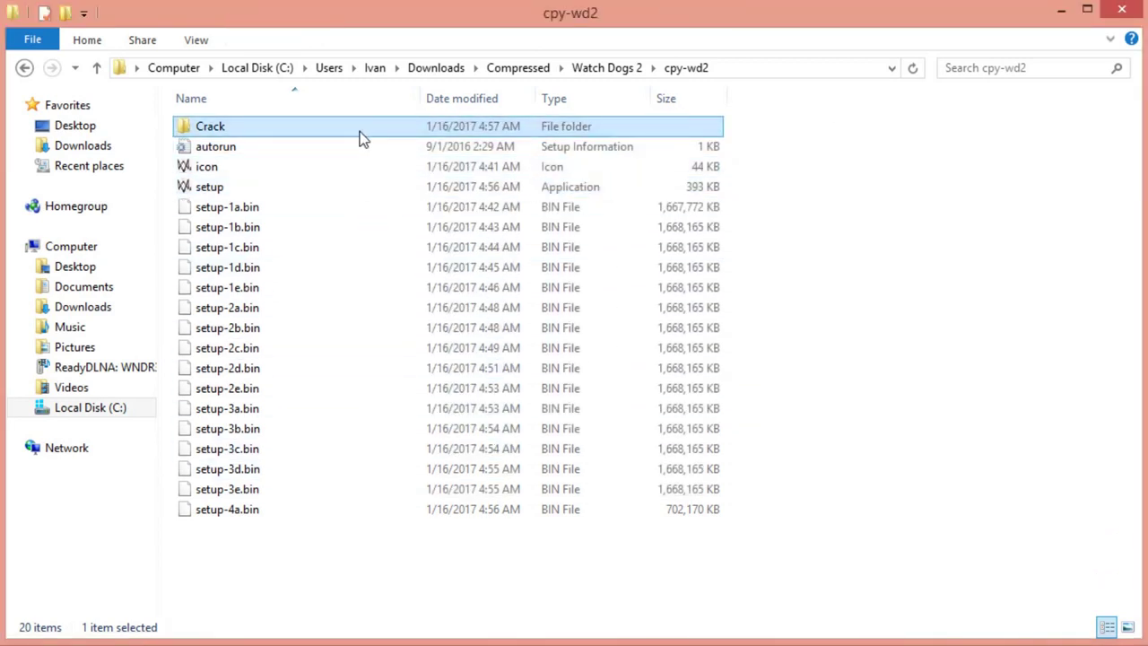
double_click(358, 136)
double_click(352, 131)
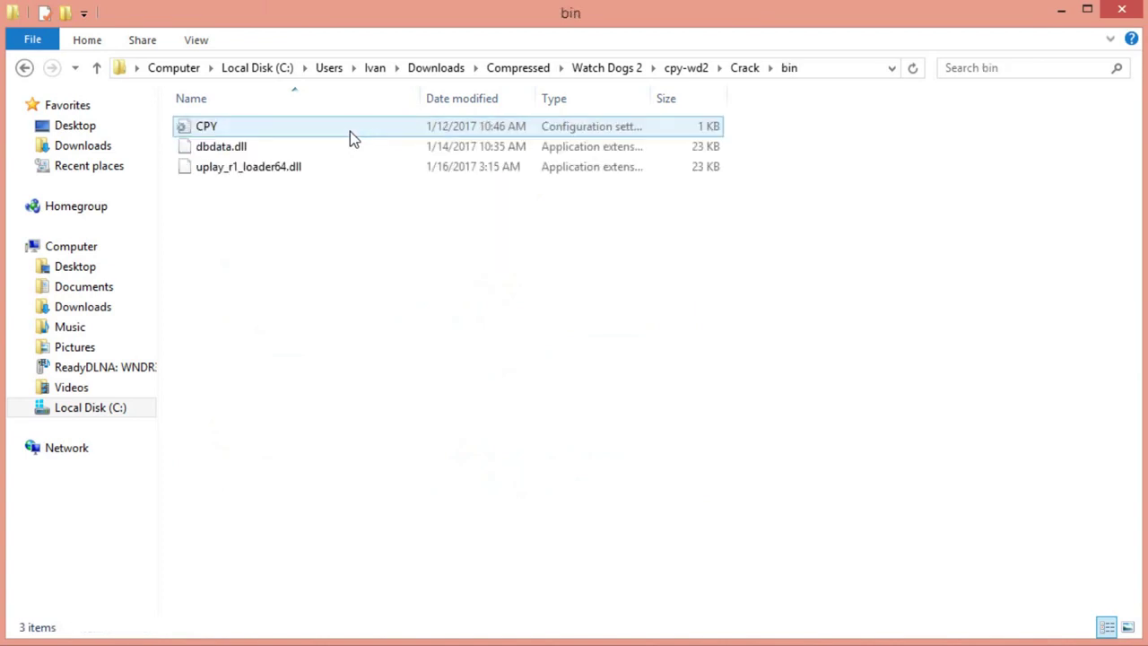
left_click_drag(285, 191, 277, 113)
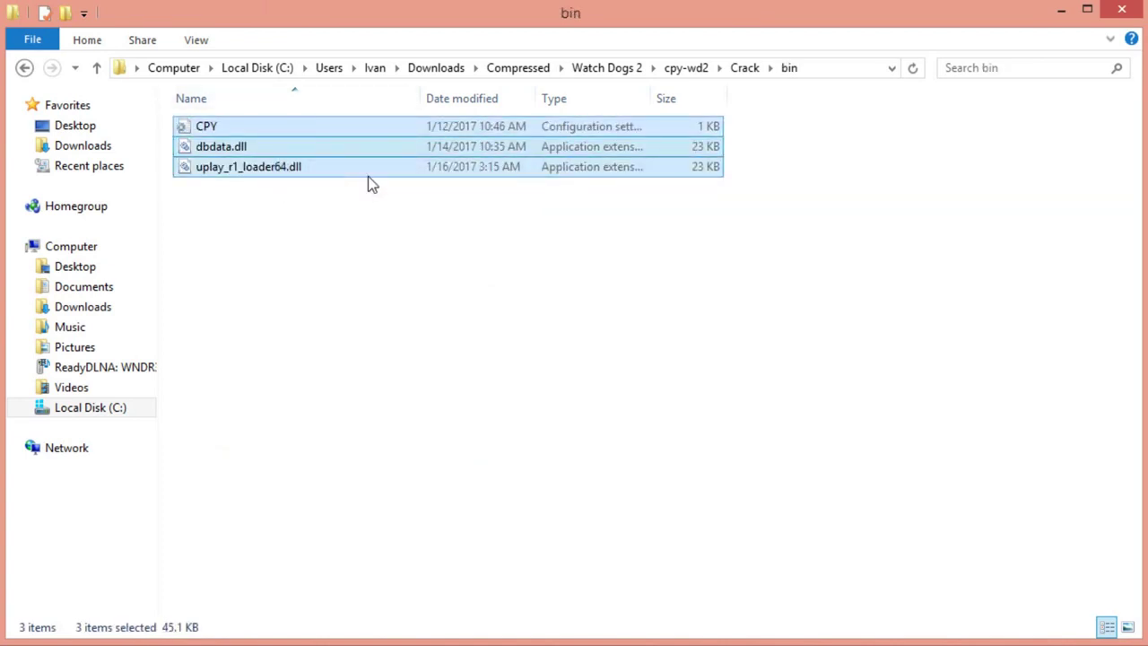
right_click(379, 170)
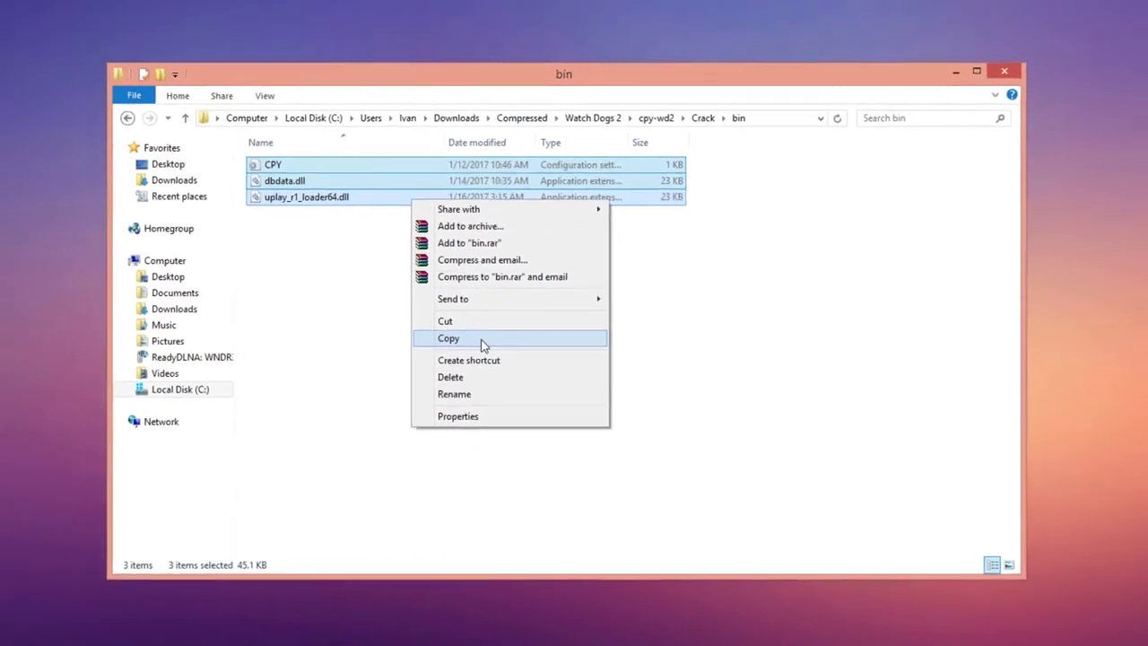
left_click(482, 341)
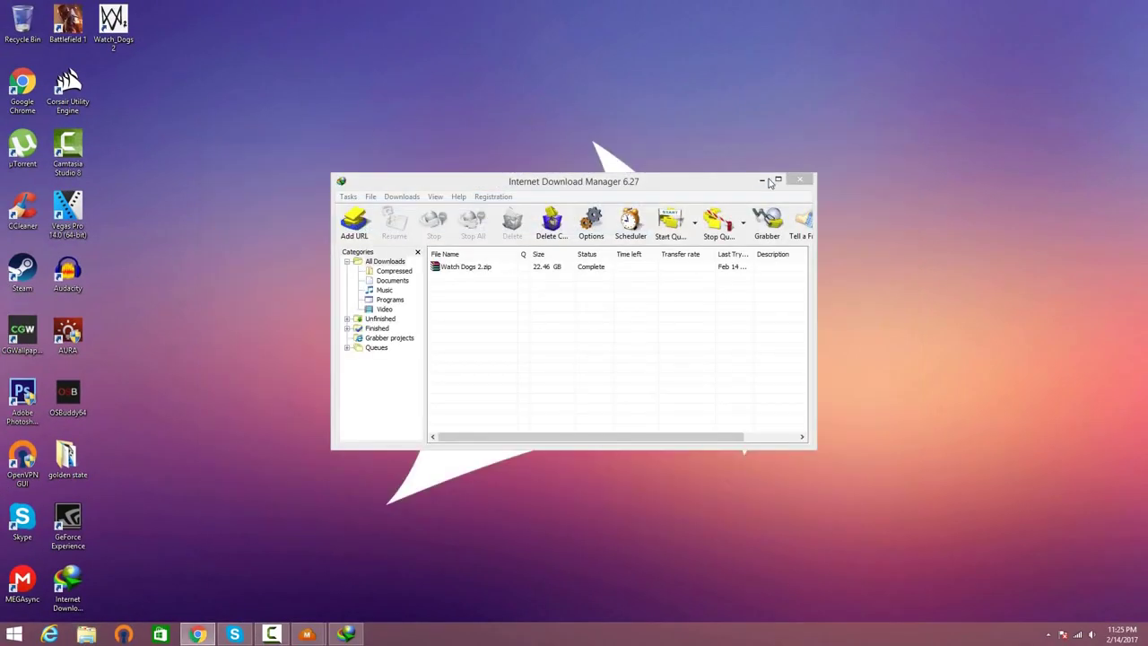
Step: Minimize the download manager and exit MegaDownloader
left_click(769, 183)
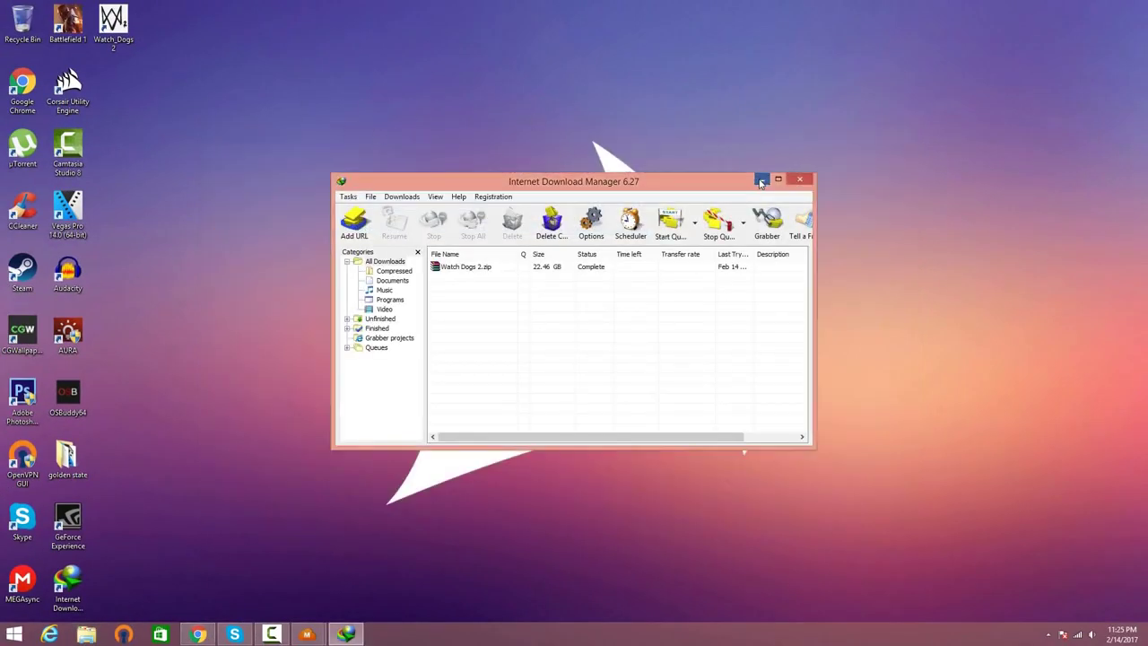
left_click(749, 201)
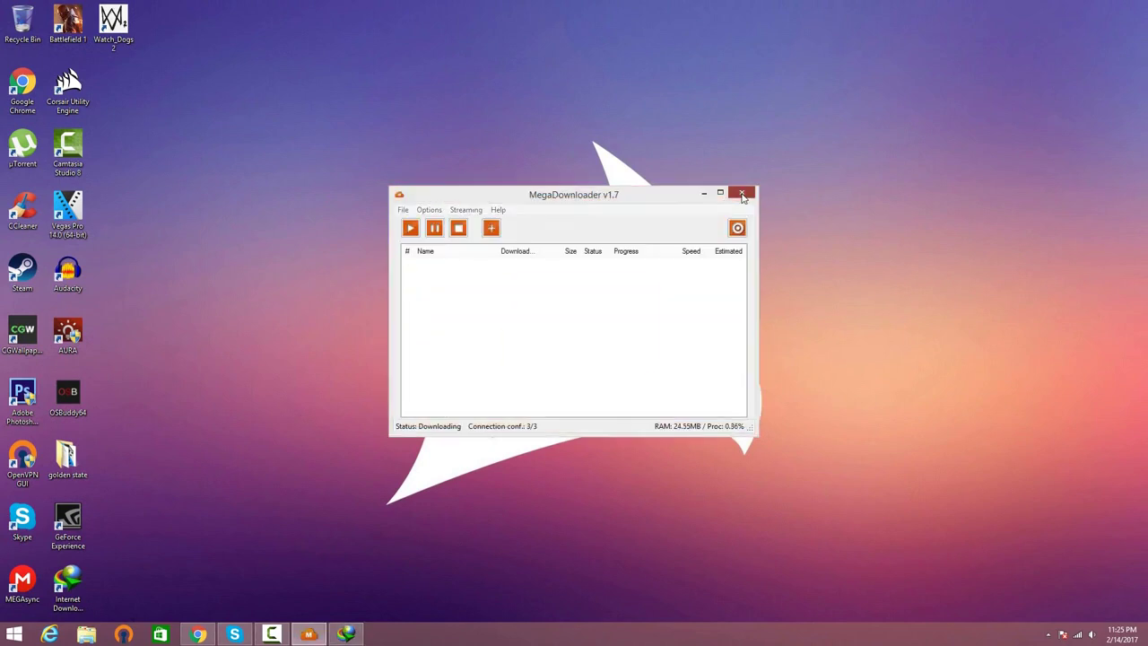
left_click(742, 192)
left_click(556, 354)
Step: Paste the crack files into the Watch_Dogs 2 bin folder, replacing the existing files with administrator permission
left_click_drag(113, 27, 453, 154)
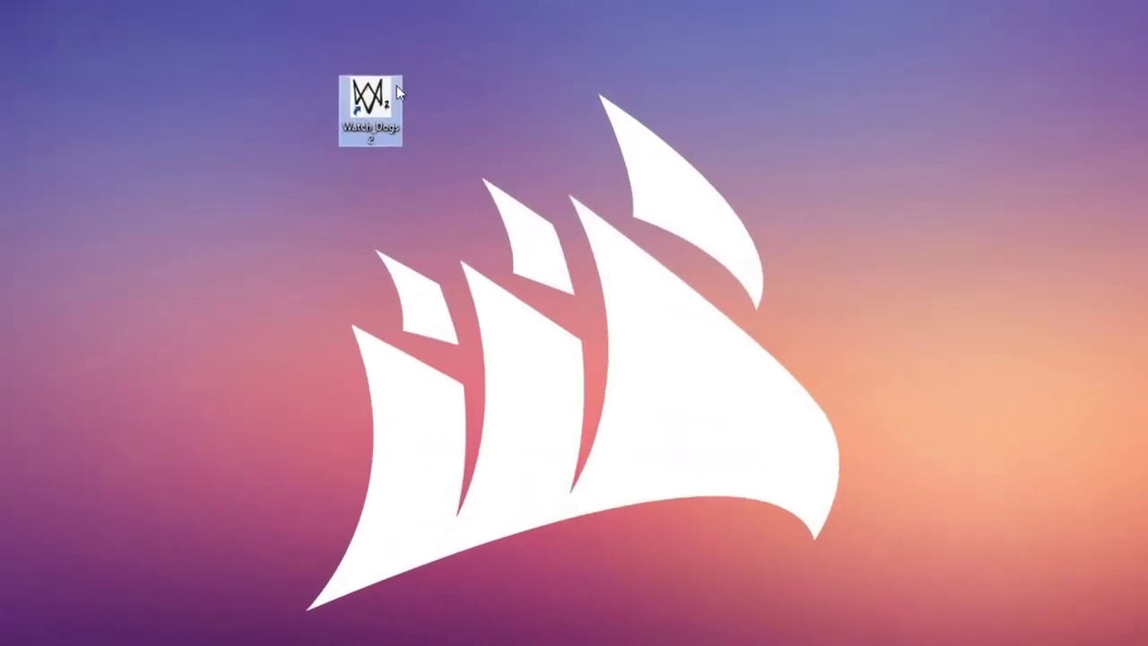
right_click(452, 137)
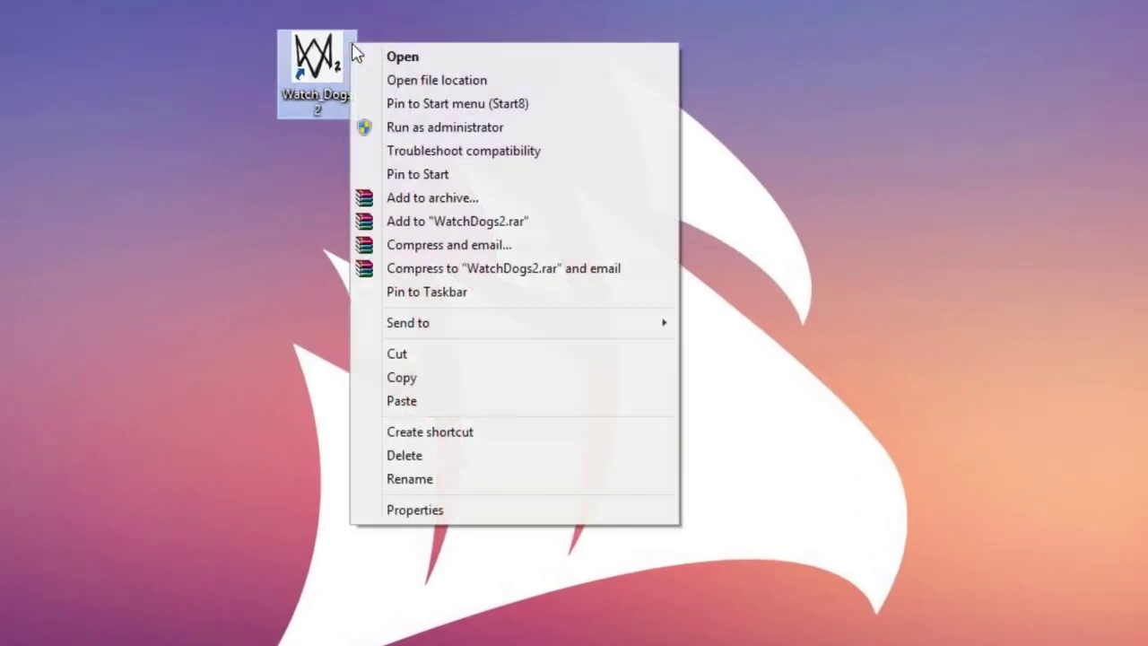
left_click(492, 85)
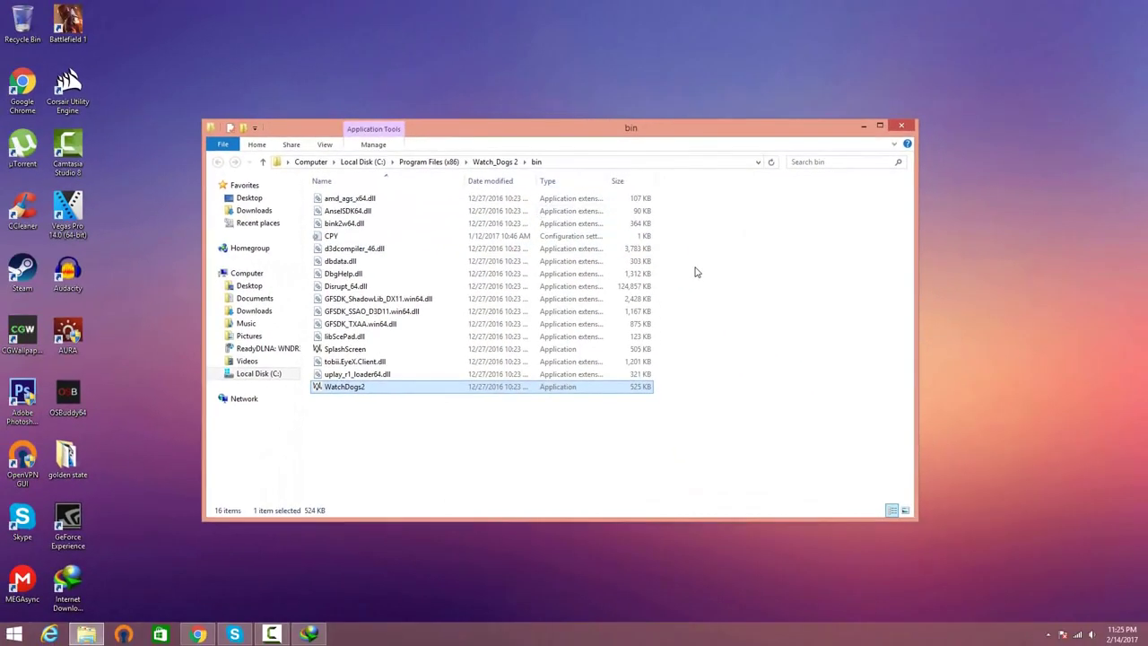
left_click(730, 278)
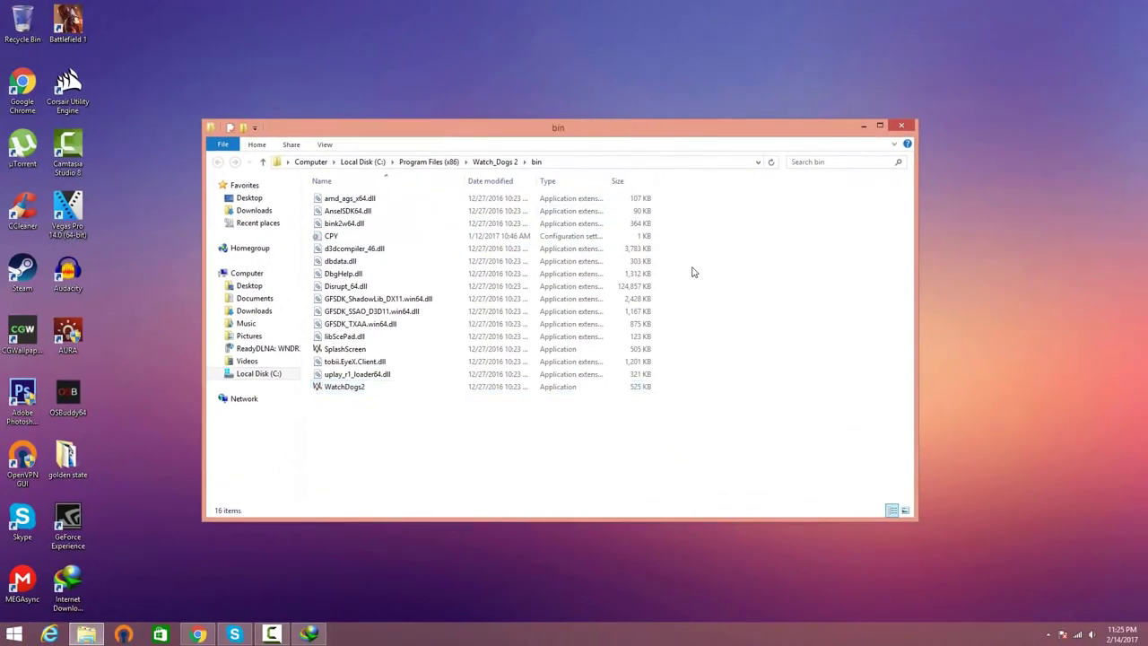
right_click(691, 271)
left_click(712, 350)
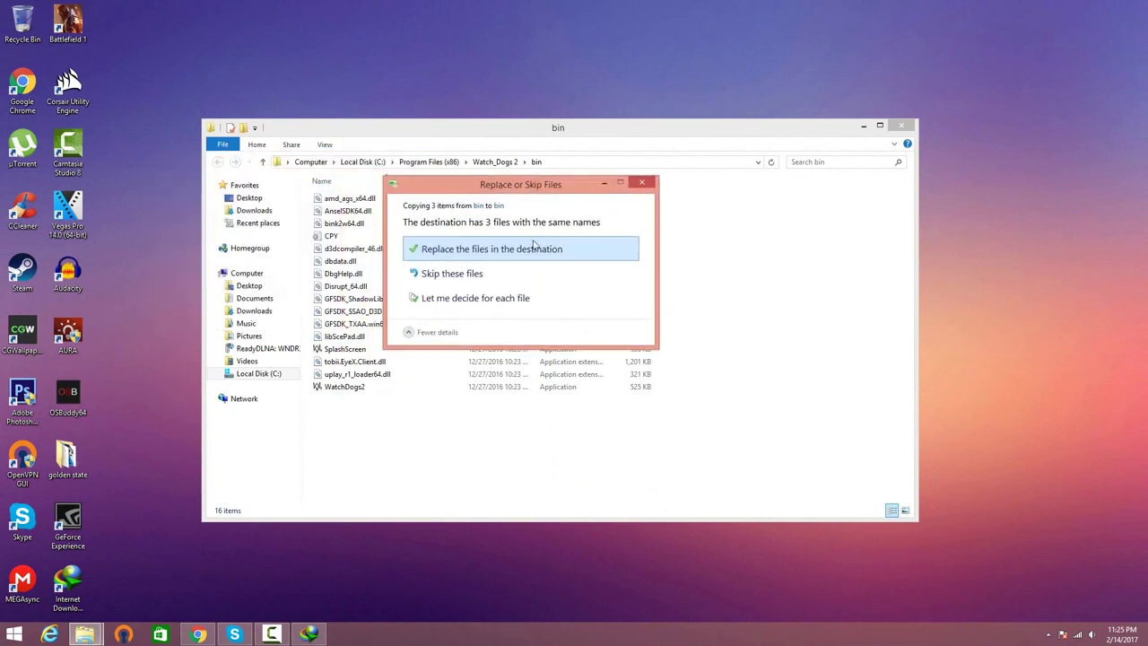
left_click(493, 251)
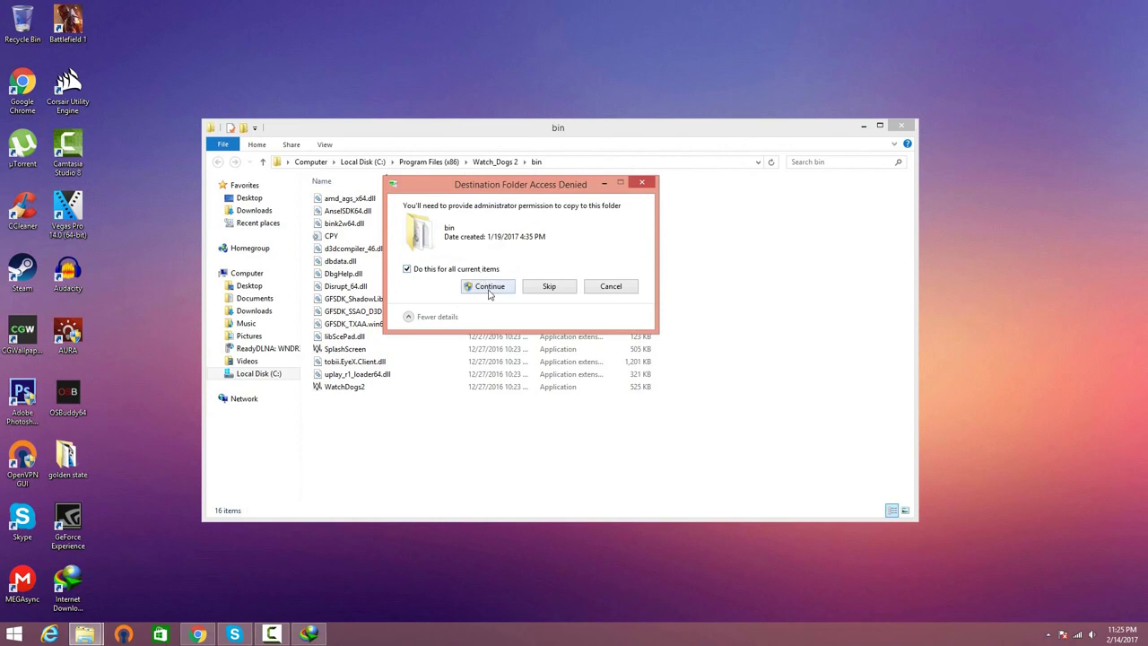
left_click(489, 290)
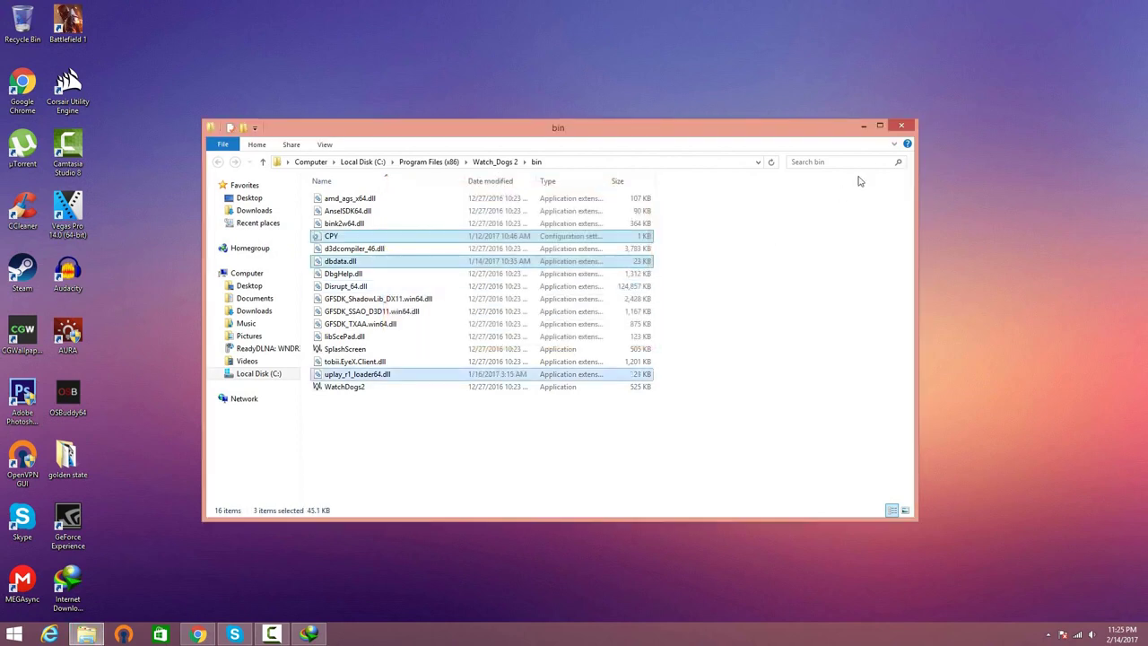
left_click(901, 126)
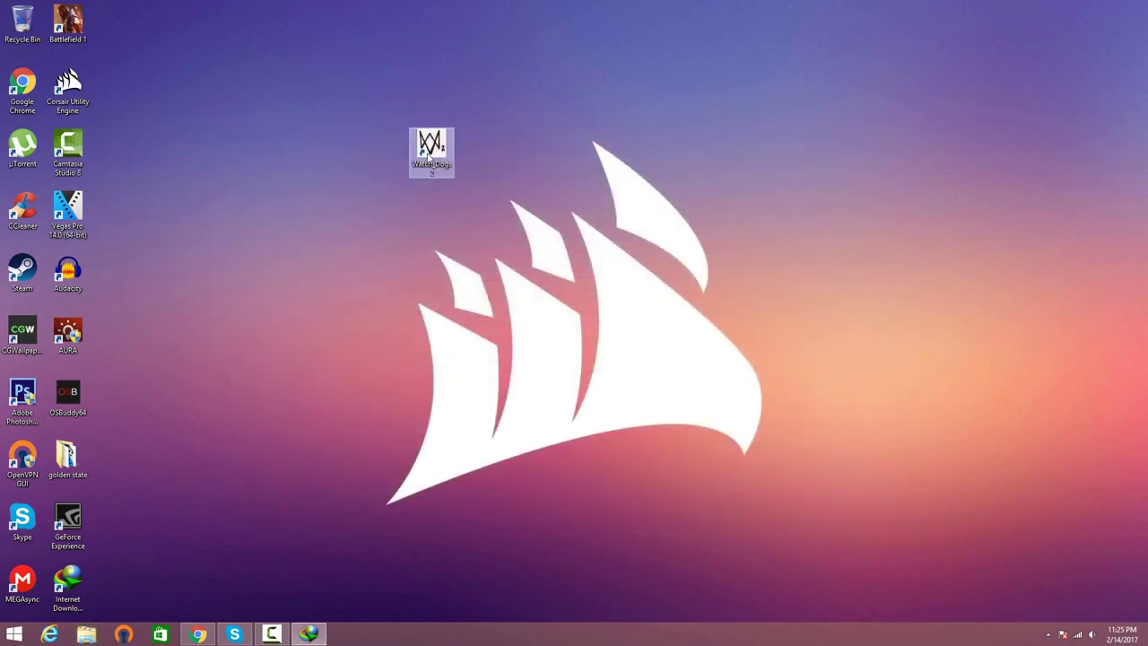
Step: Set the Watch_Dogs 2 shortcut to run as administrator and launch the game
right_click(442, 158)
left_click(510, 413)
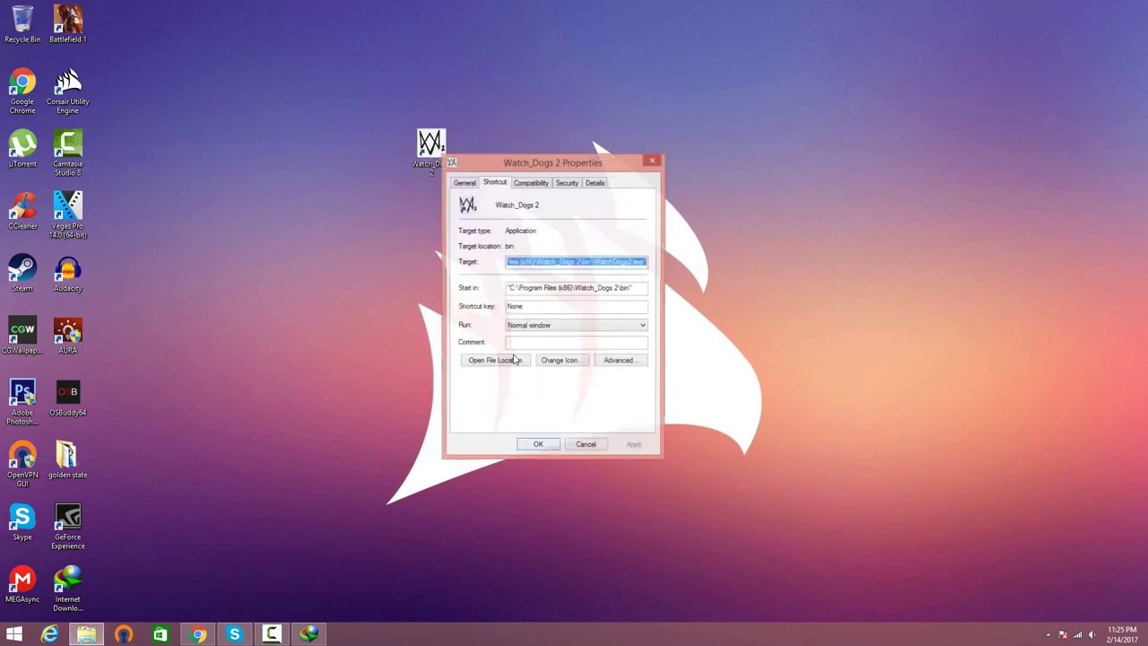
left_click(528, 183)
left_click(467, 372)
left_click(539, 447)
key("Return")
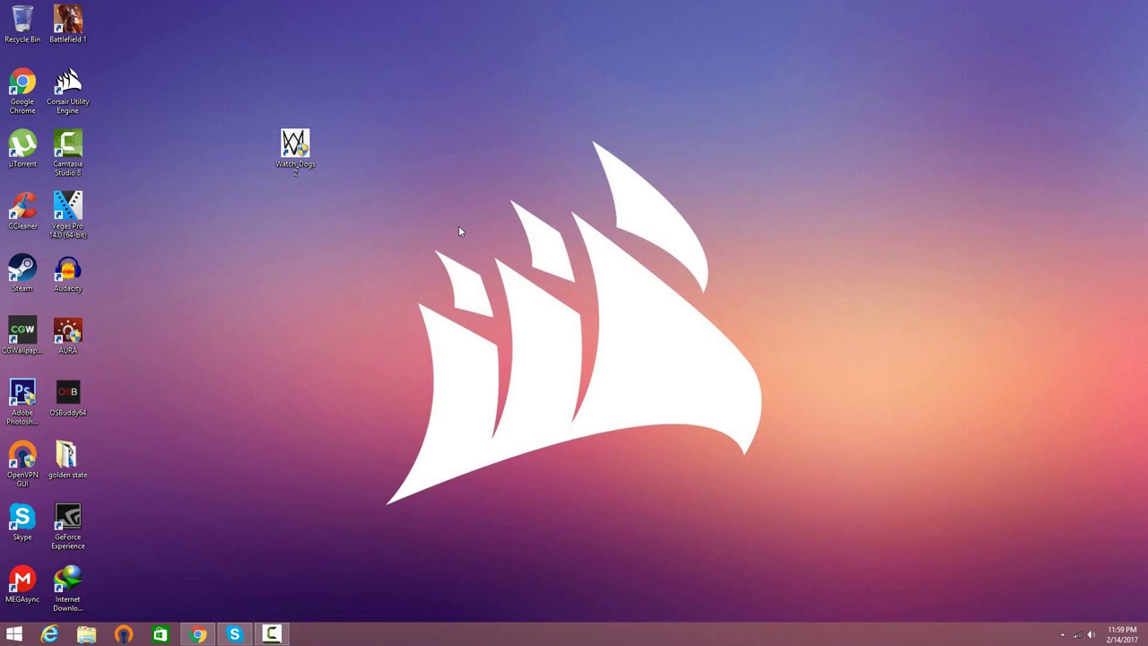
Step: Append -eac_launcher to the shortcut's target and save it with administrator permission
right_click(311, 170)
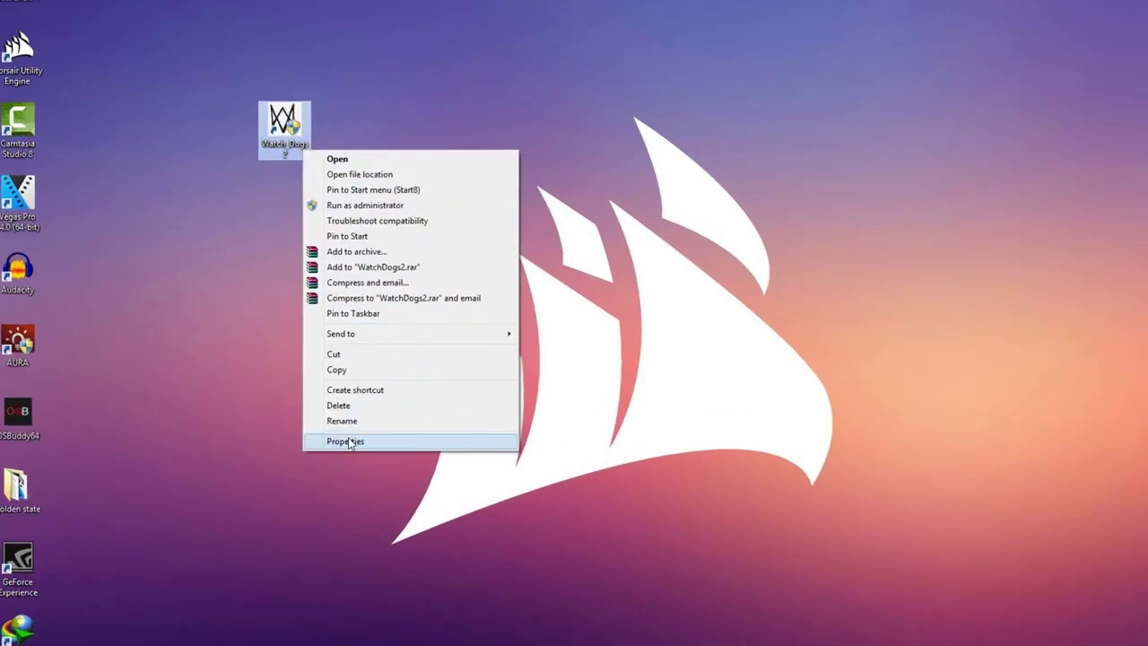
left_click(346, 417)
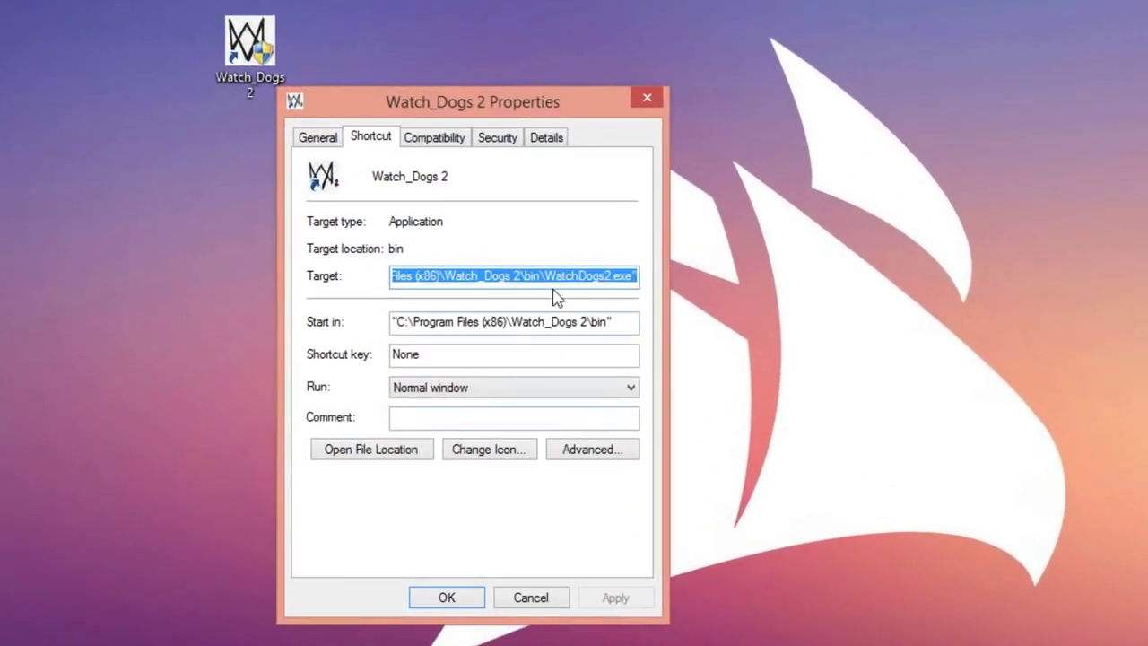
left_click(585, 272)
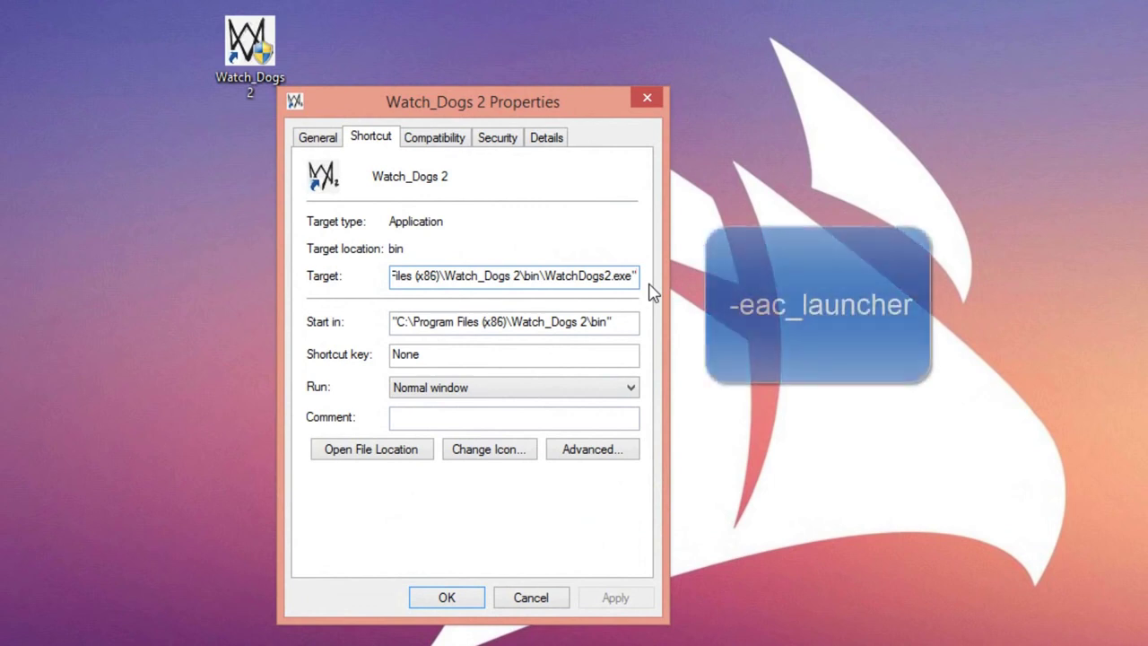
key("ctrl+v")
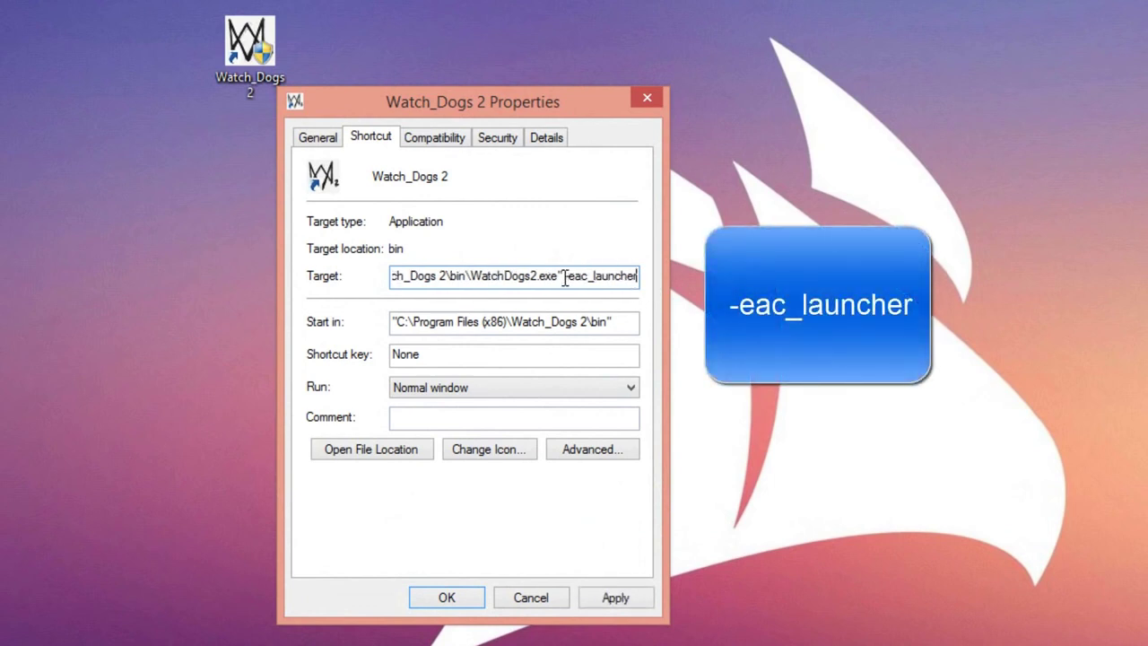
left_click_drag(569, 278, 637, 276)
left_click(574, 277)
left_click_drag(567, 276, 628, 276)
double_click(635, 276)
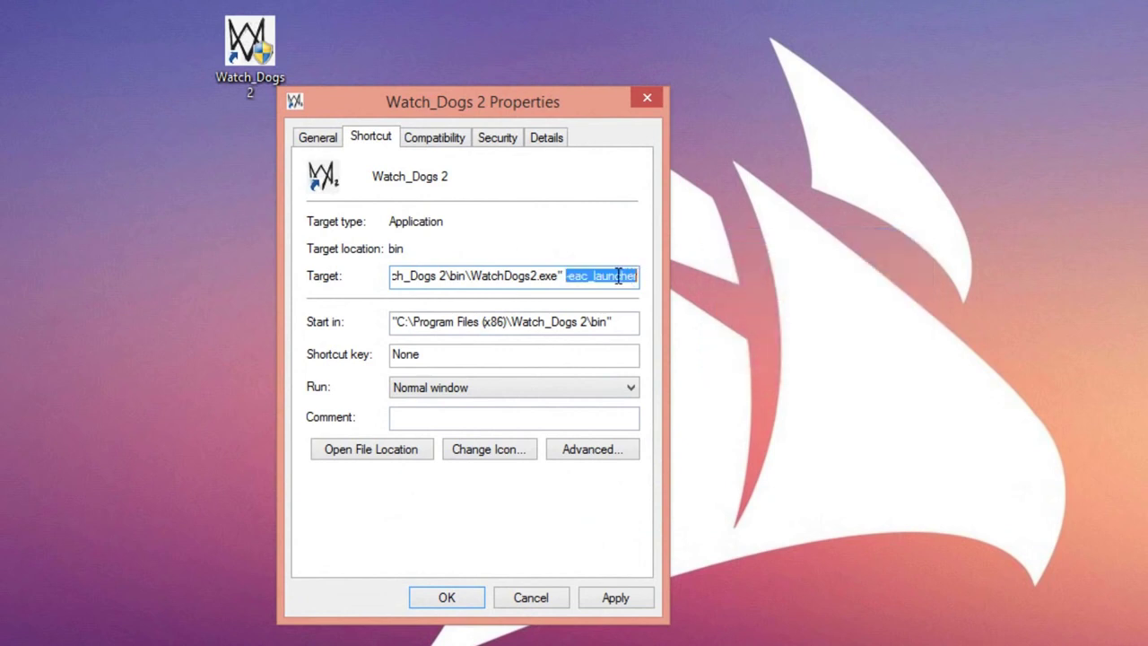
left_click(567, 278)
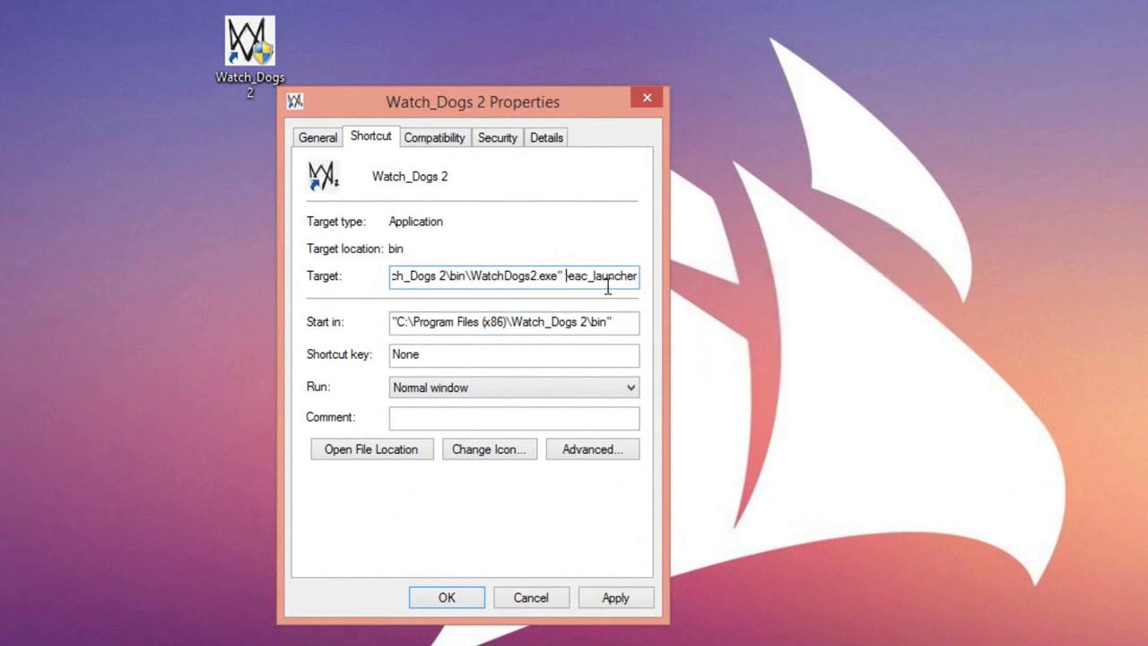
left_click(616, 601)
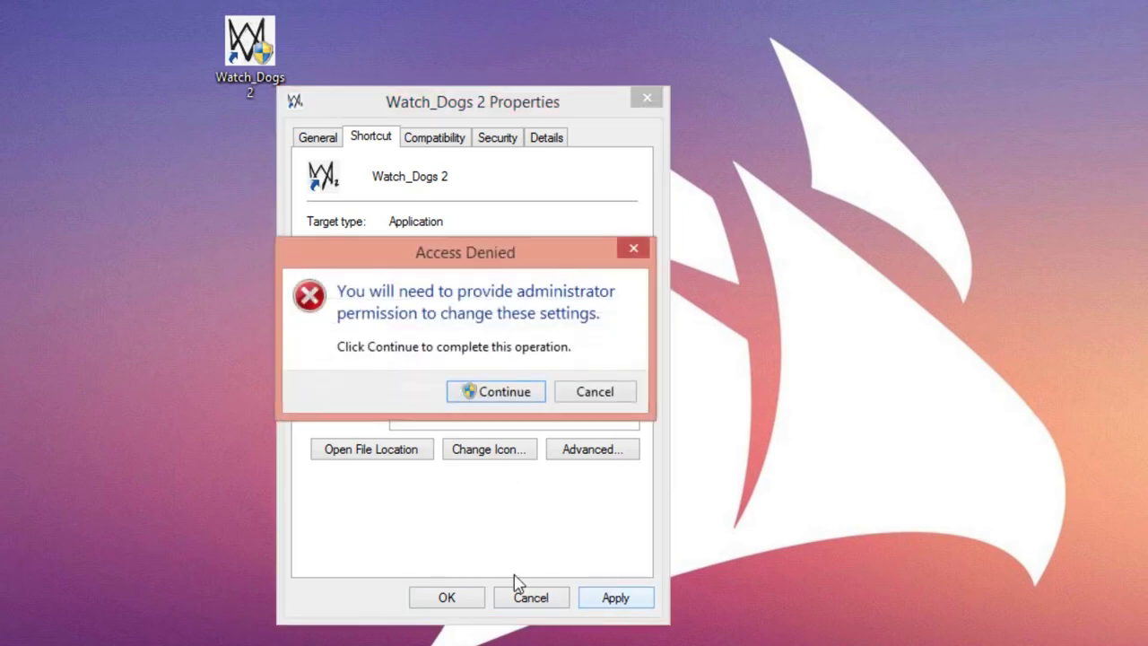
left_click(500, 399)
left_click(452, 597)
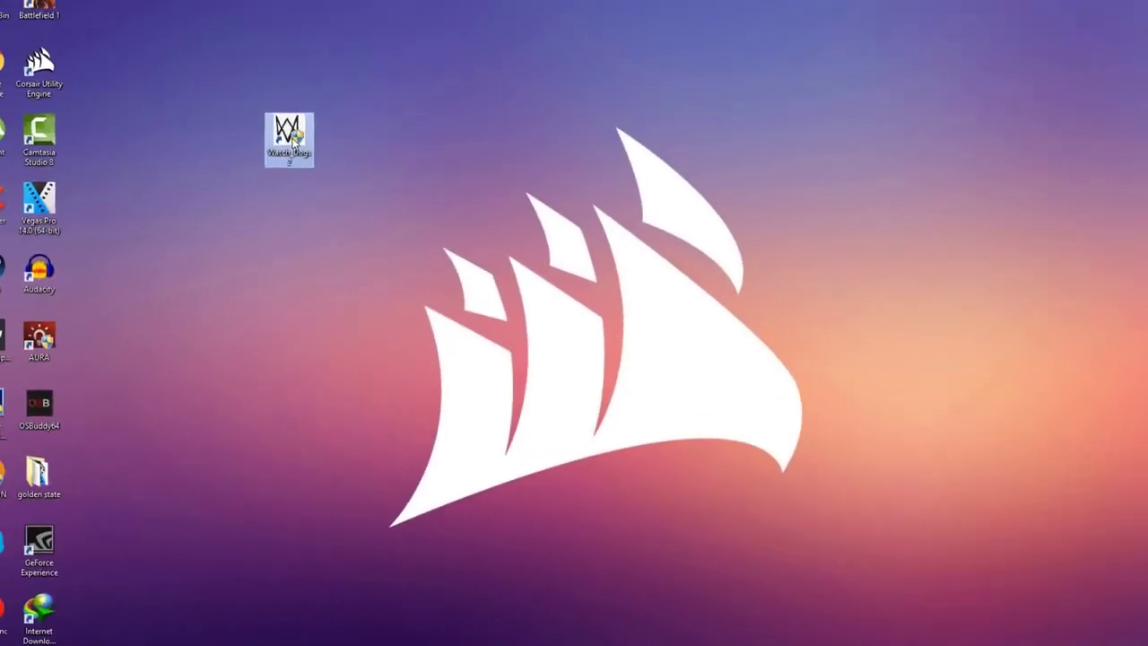
Step: Launch Watch Dogs 2, dismiss the Ubisoft services error, and start a New Game in the first save slot
double_click(289, 139)
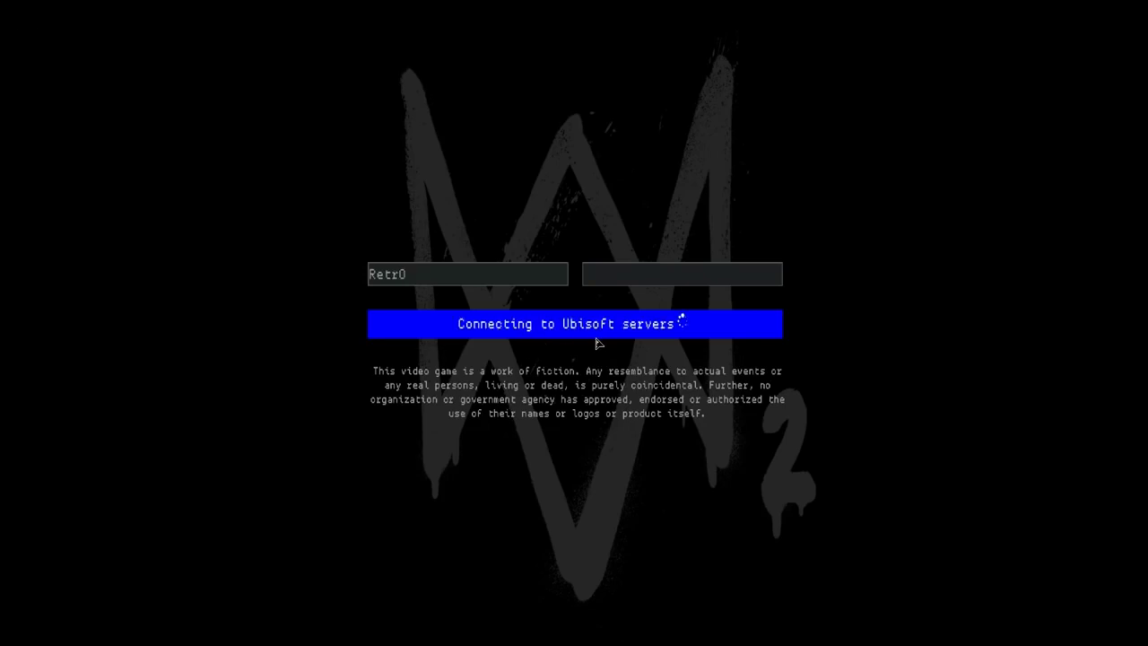
left_click(539, 366)
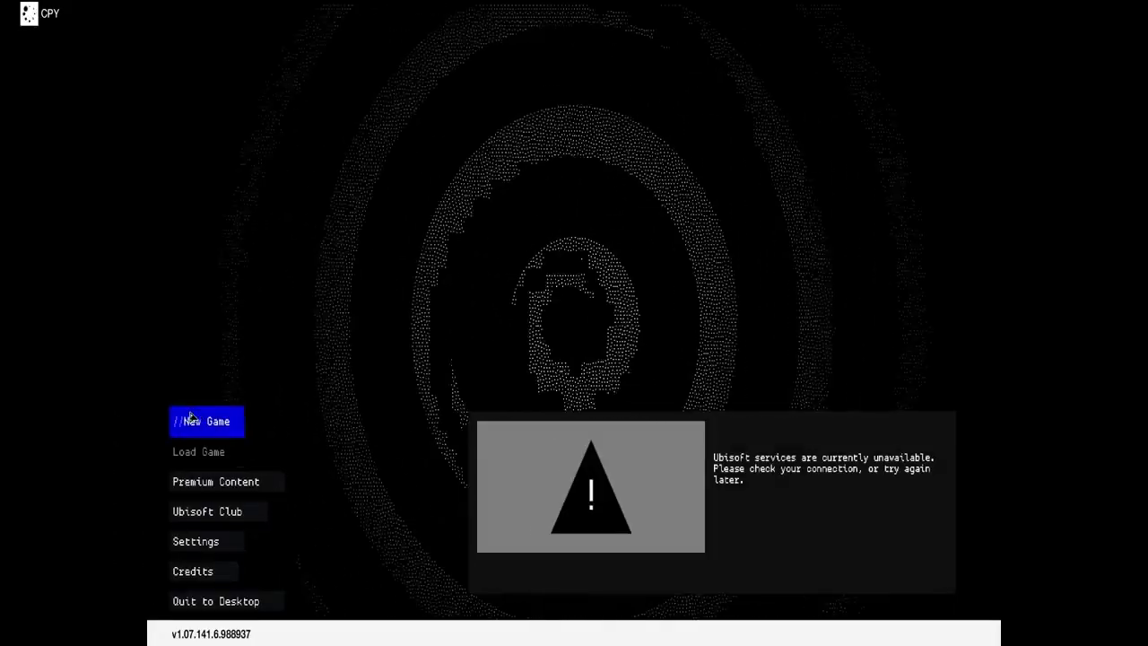
key("Return")
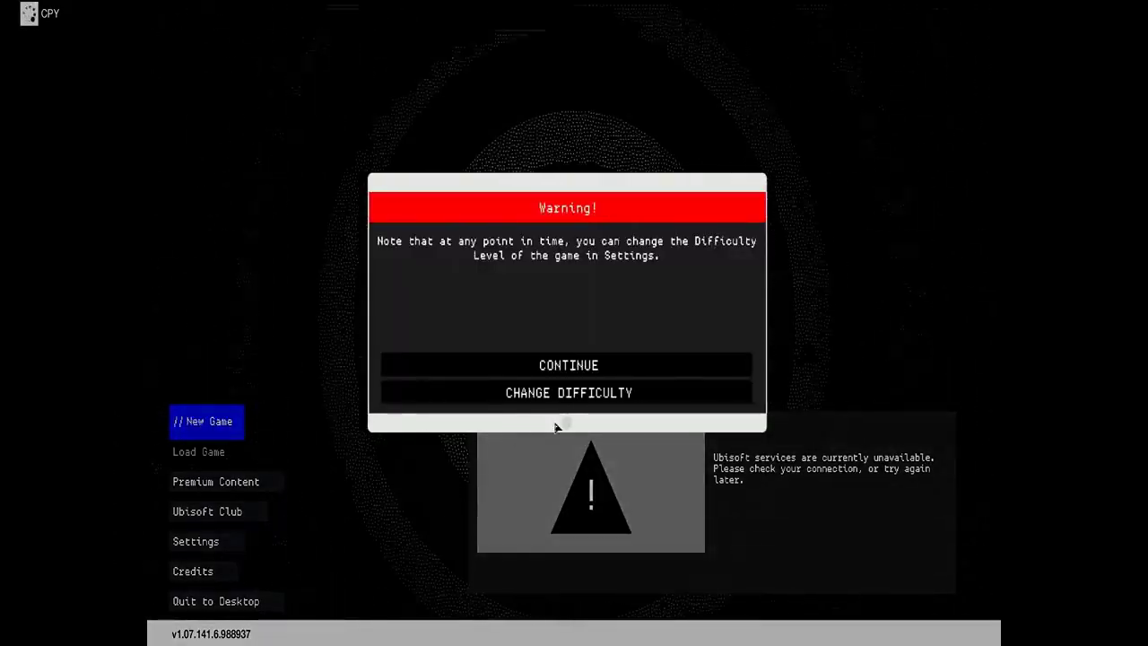
left_click(577, 373)
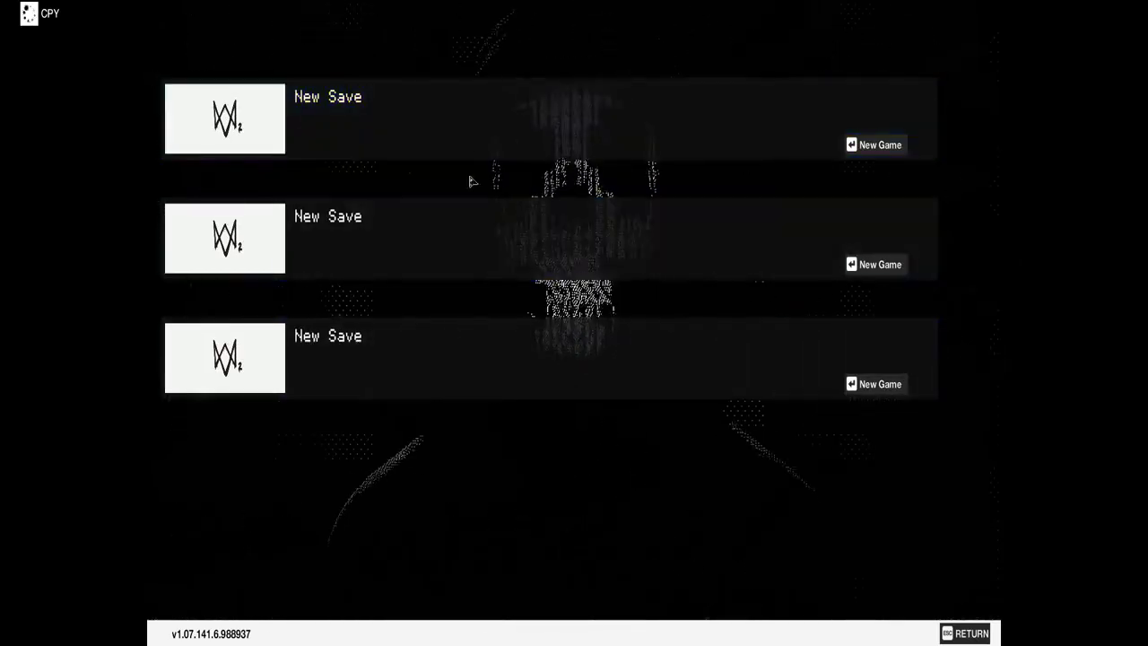
left_click(475, 134)
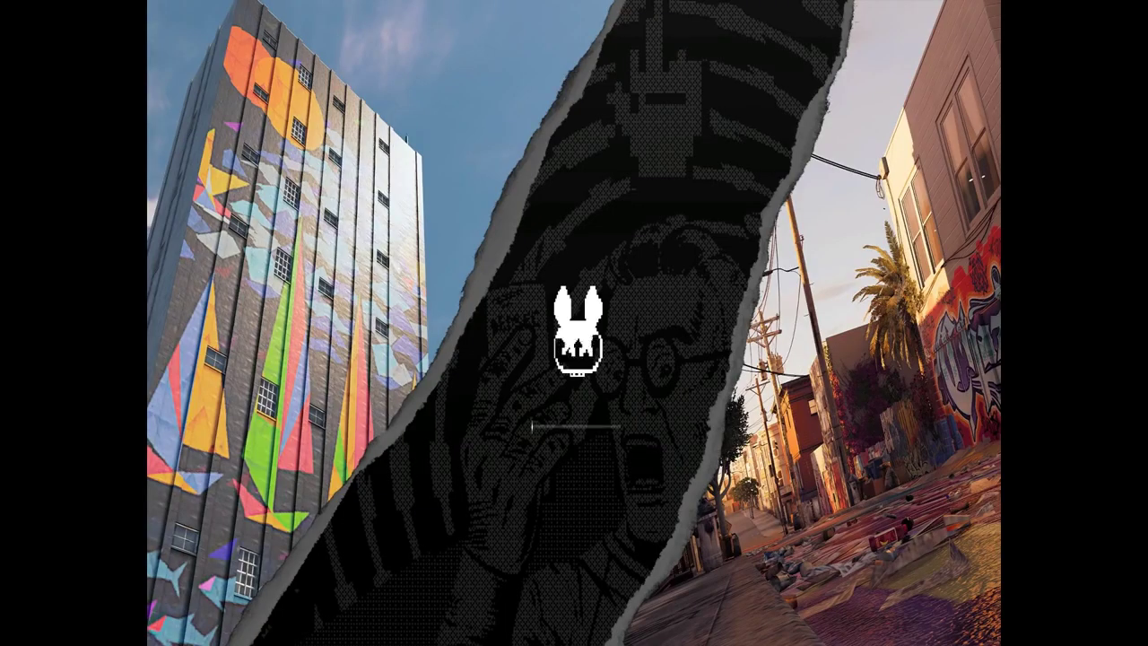